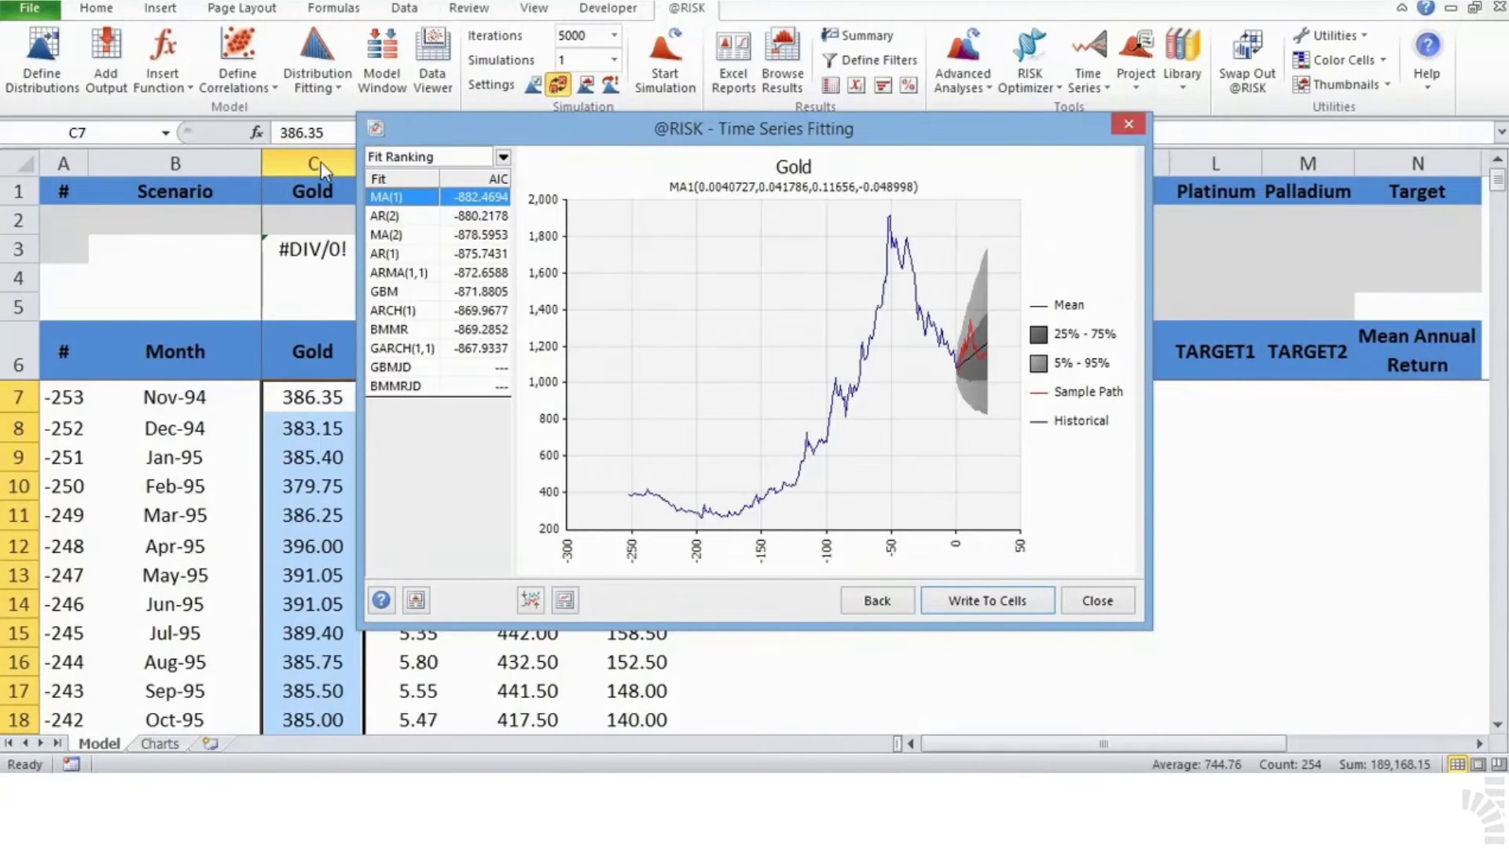
Maximize the Gold Time Series Fitting window and animate its simulated MA(1) sample paths.
{"action": "left_click_drag", "start_coordinate": [355, 115], "coordinate": [2, 2]}
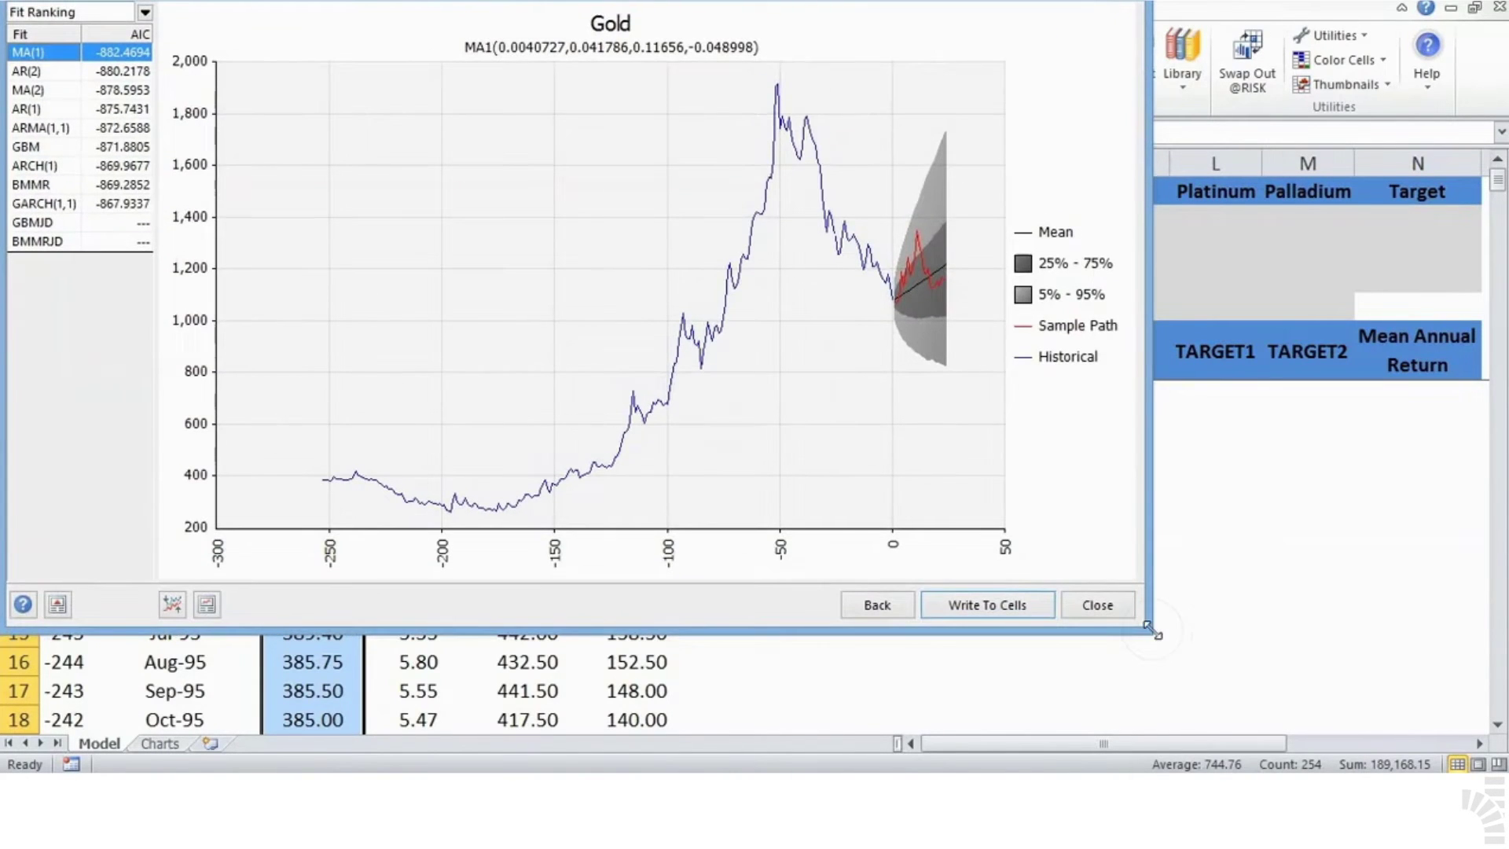
{"action": "left_click_drag", "start_coordinate": [1150, 633], "coordinate": [1498, 773]}
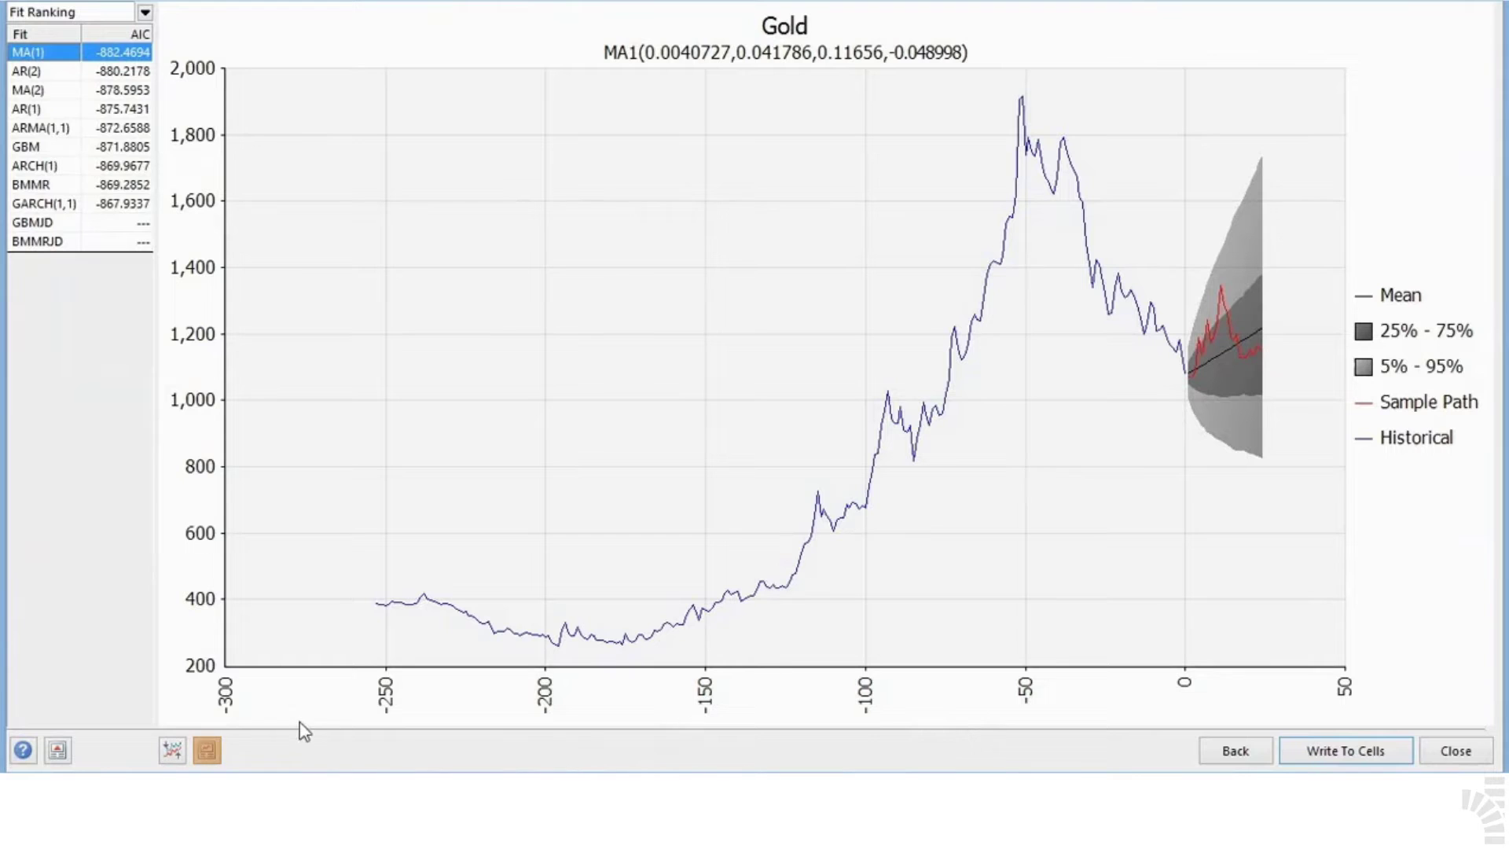
{"action": "left_click", "coordinate": [208, 751]}
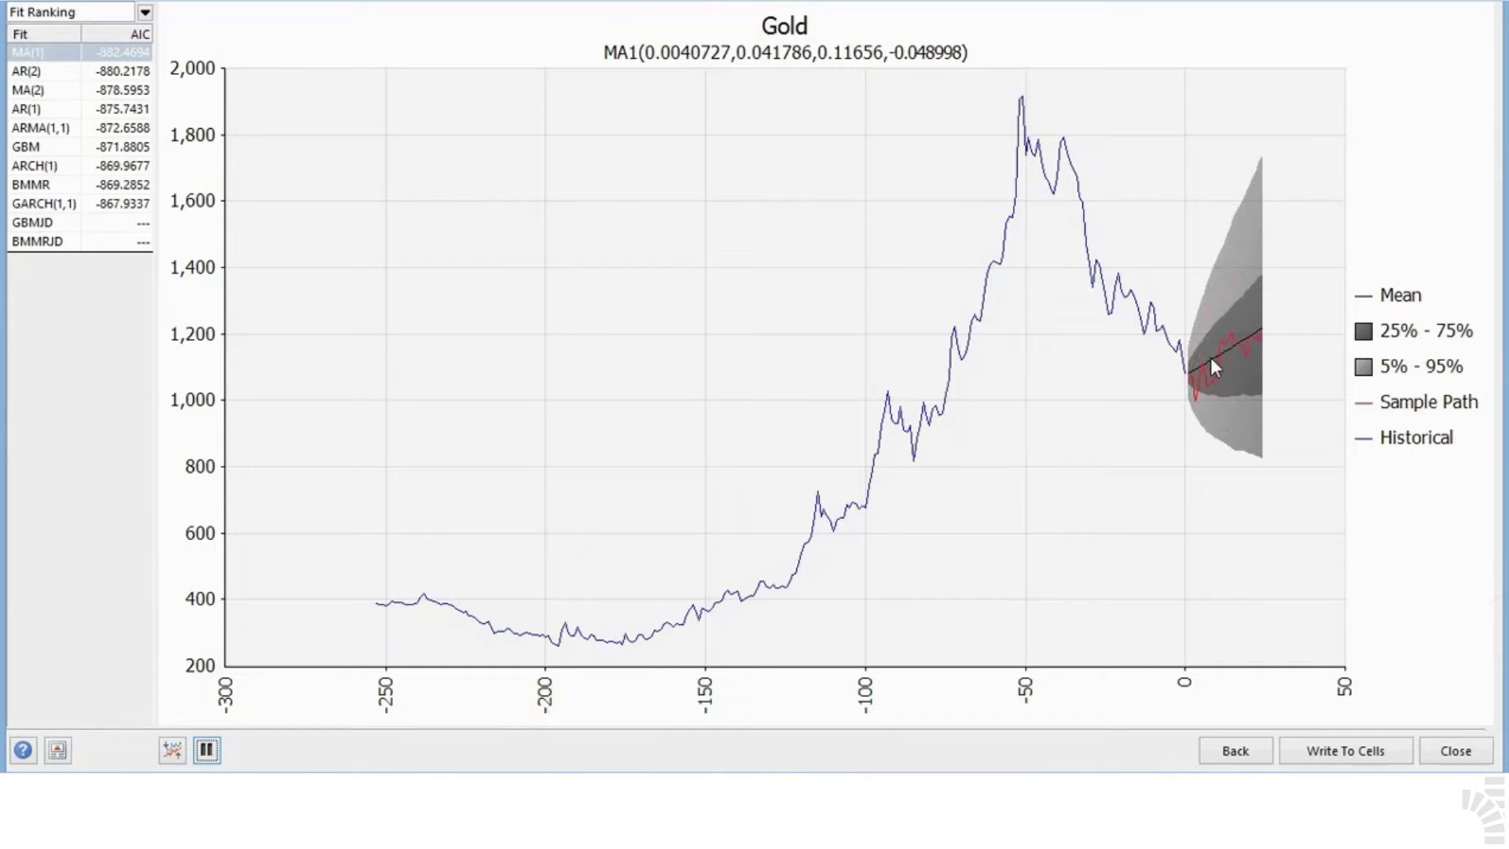
{"action": "right_click", "coordinate": [1217, 321]}
{"action": "left_click", "coordinate": [1273, 333]}
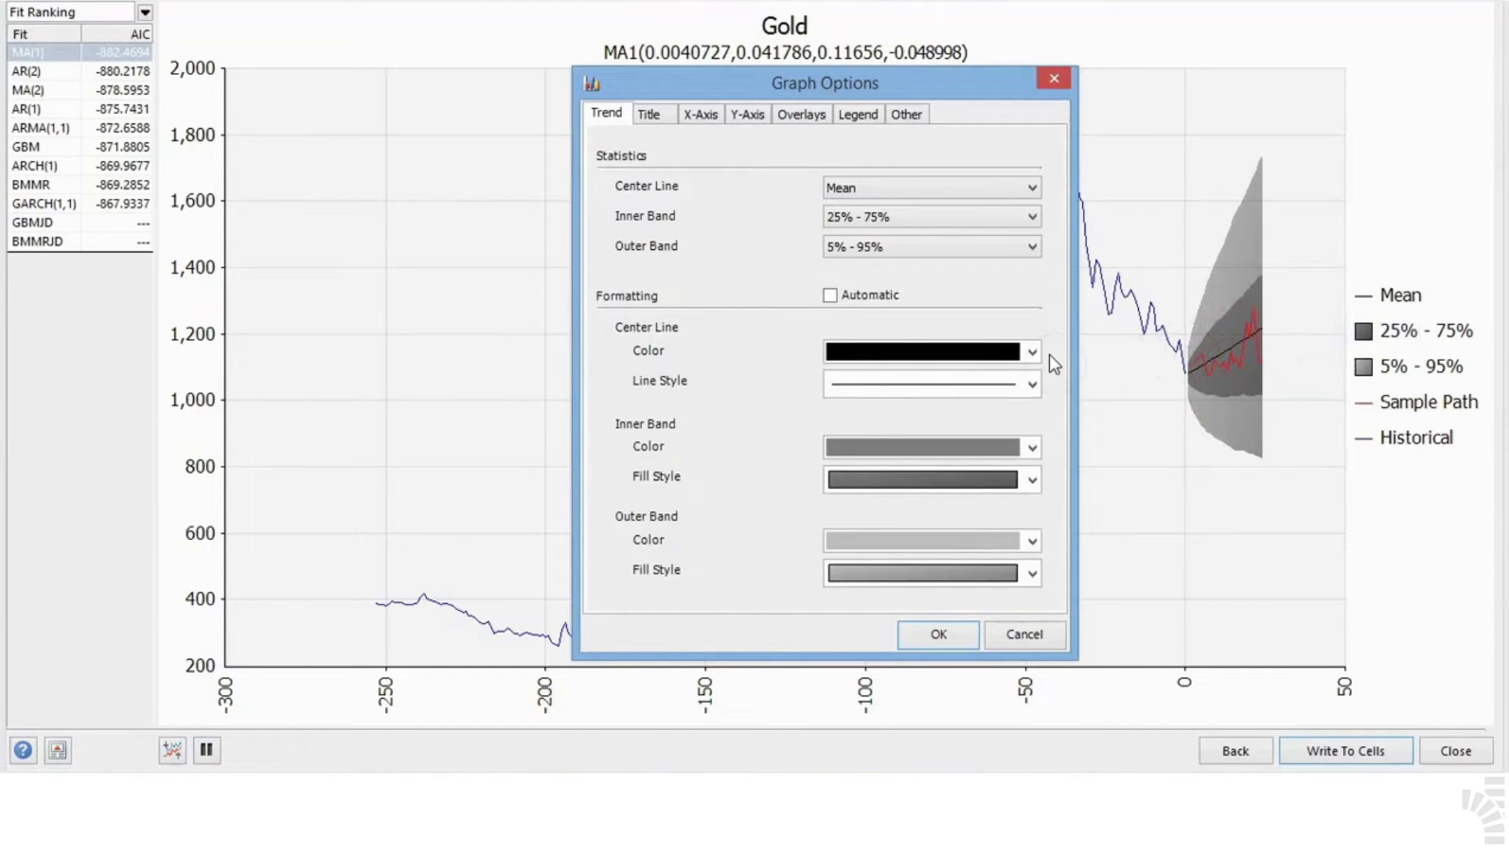
{"action": "left_click", "coordinate": [947, 643]}
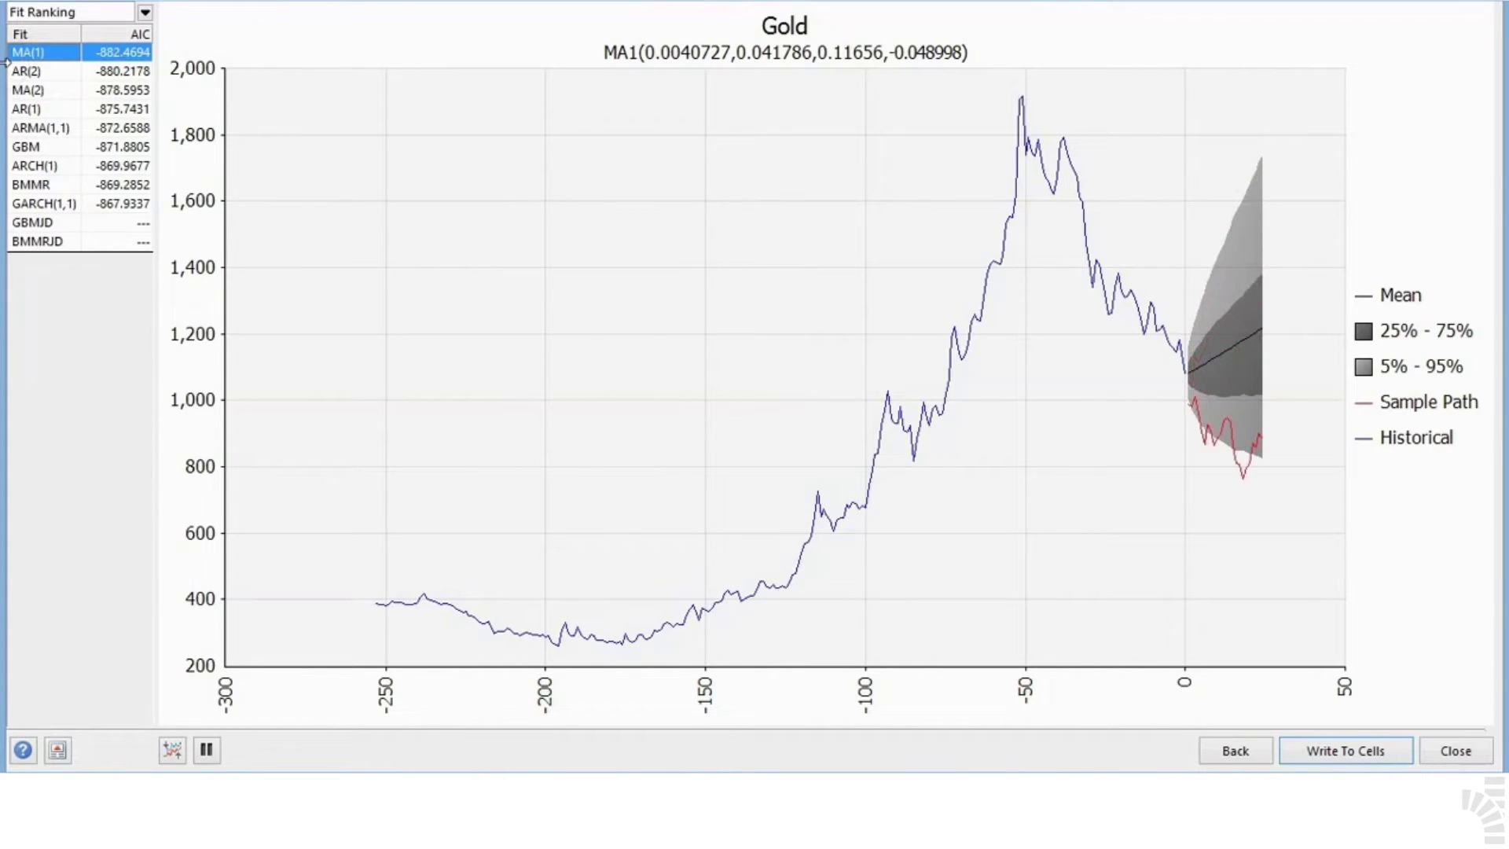
Keep the fits ranked by AIC and preview the AR(2), MA(2), AR(1), ARMA(1,1) and GBM forecasts.
{"action": "left_click", "coordinate": [146, 12]}
{"action": "left_click", "coordinate": [201, 94]}
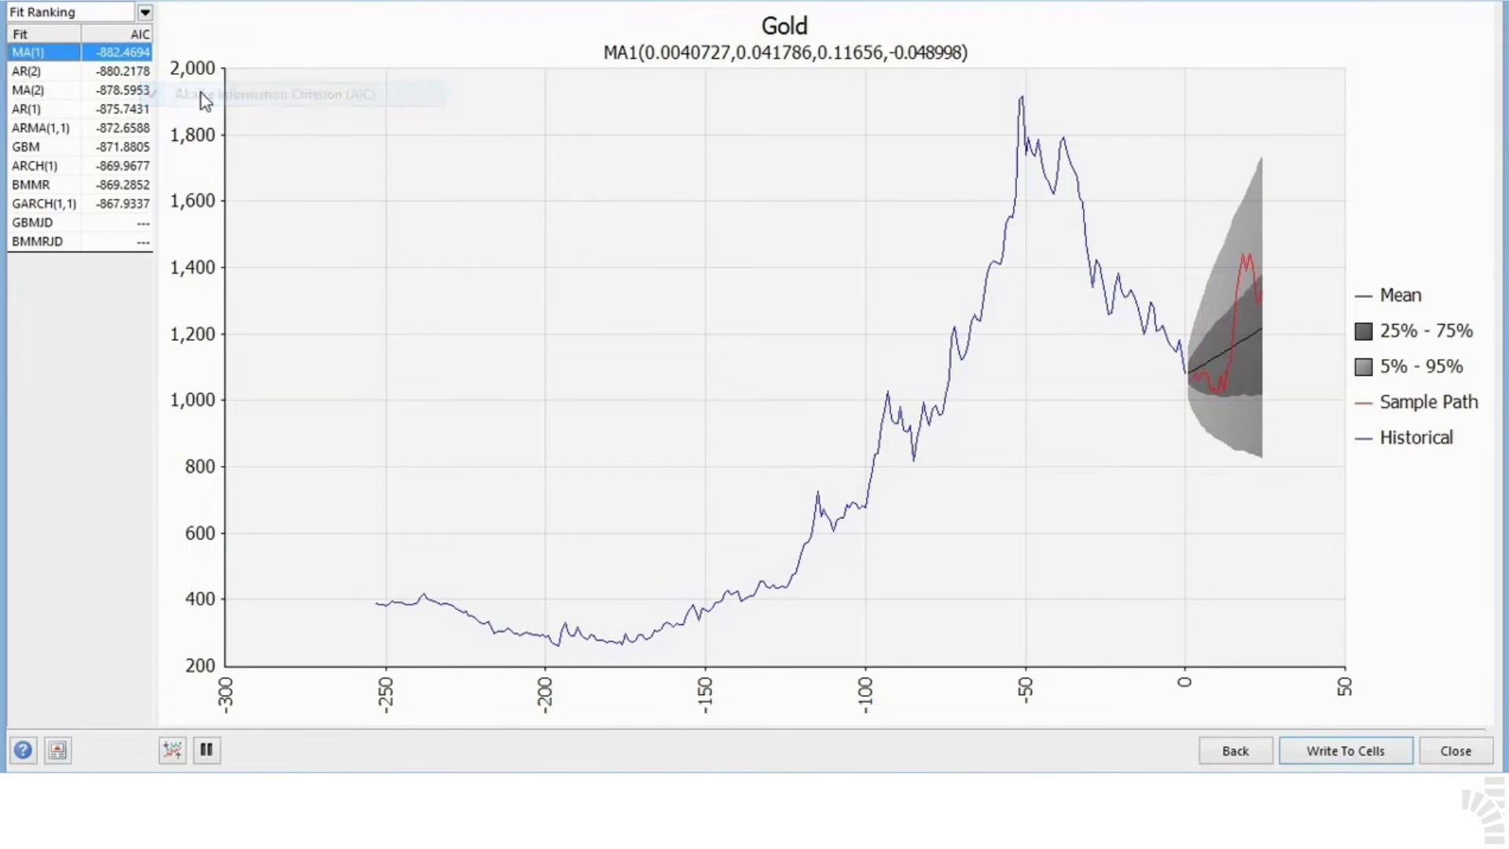
{"action": "left_click", "coordinate": [112, 75]}
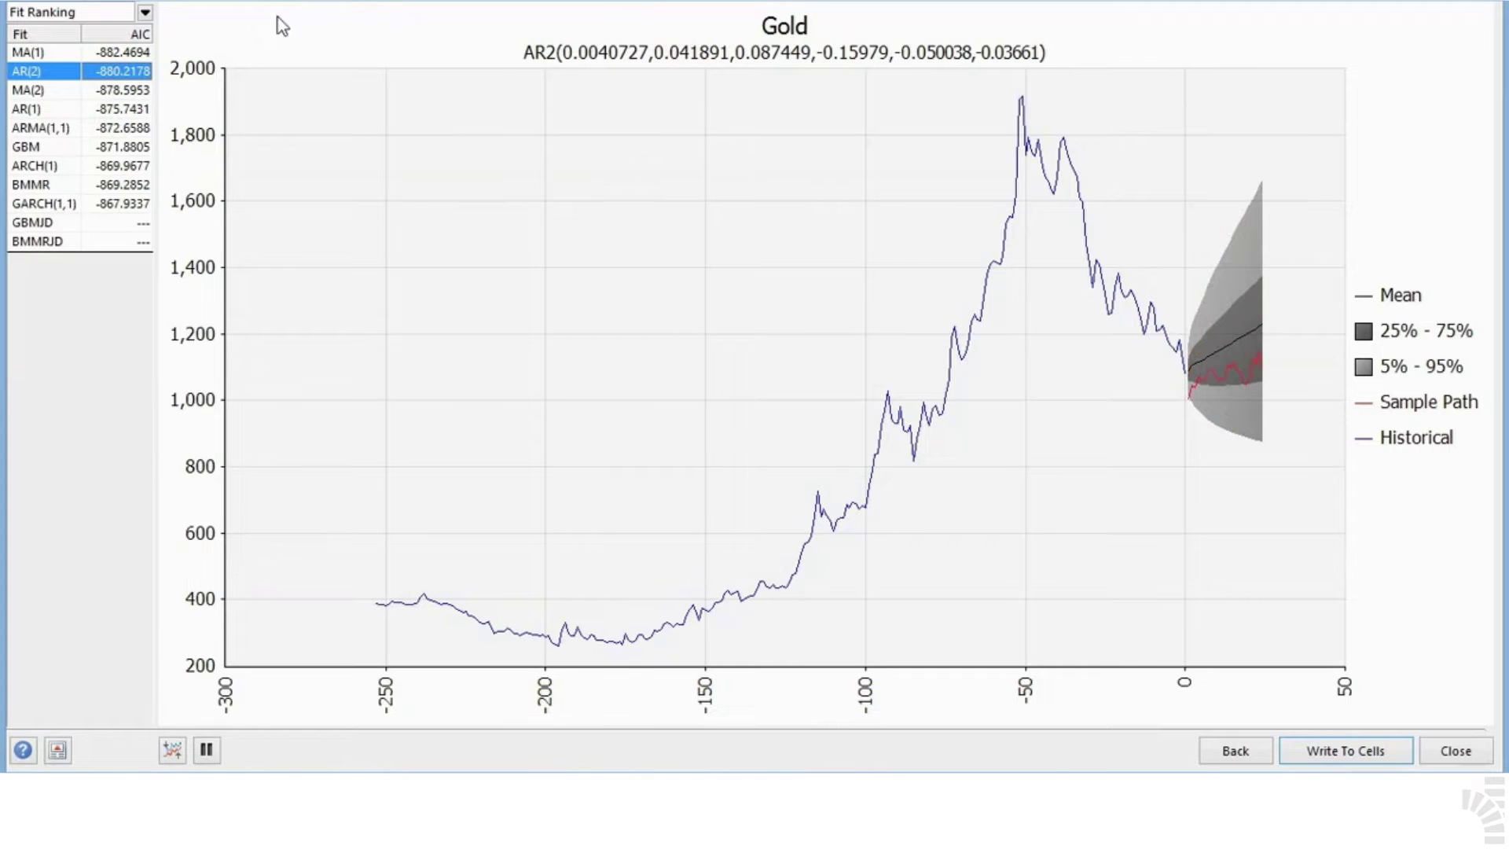
{"action": "left_click", "coordinate": [60, 91]}
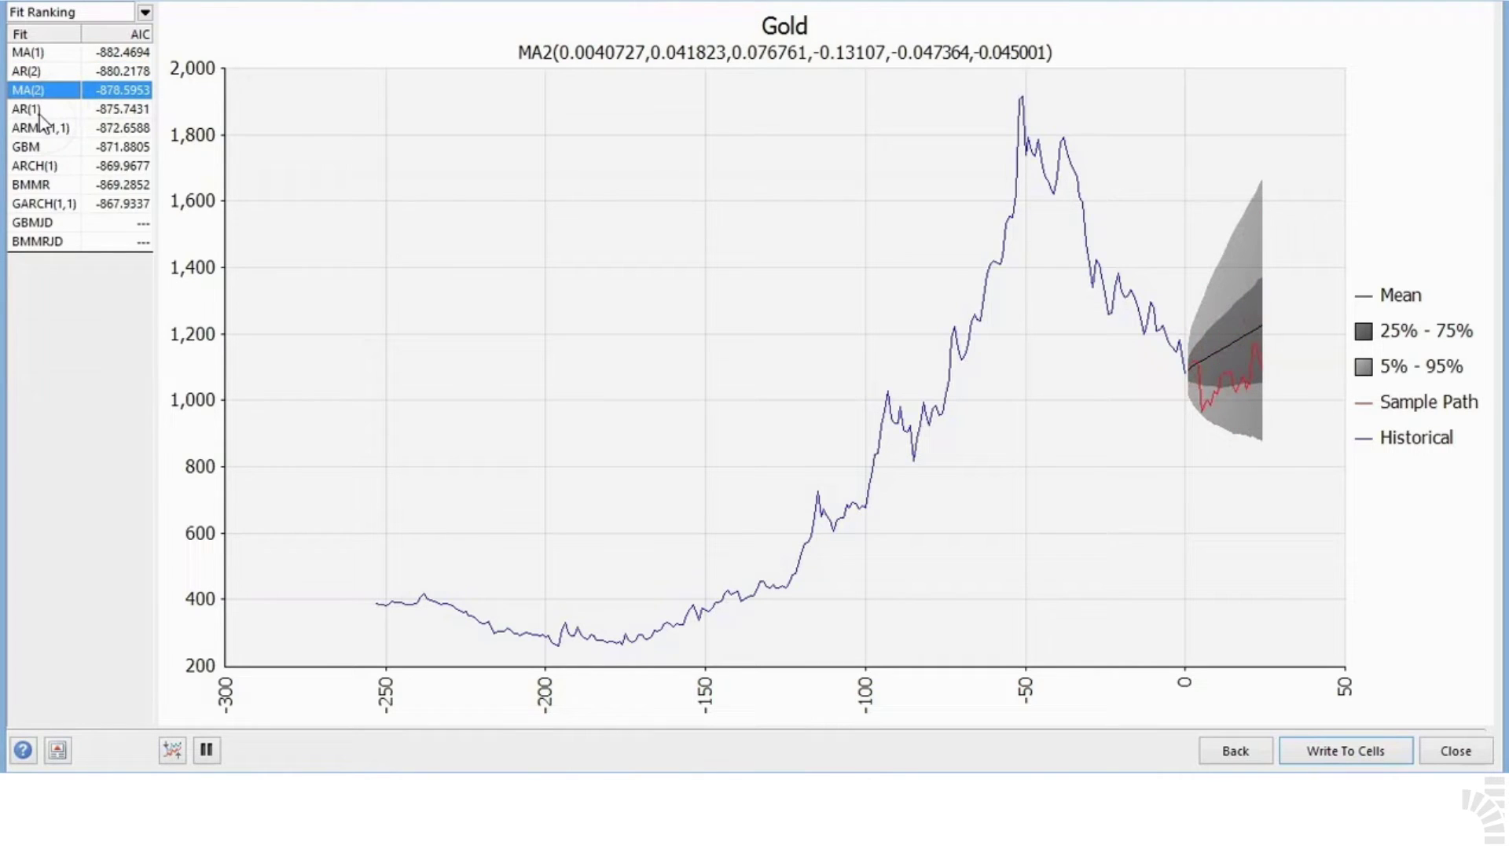
{"action": "left_click", "coordinate": [39, 115]}
{"action": "left_click", "coordinate": [37, 129]}
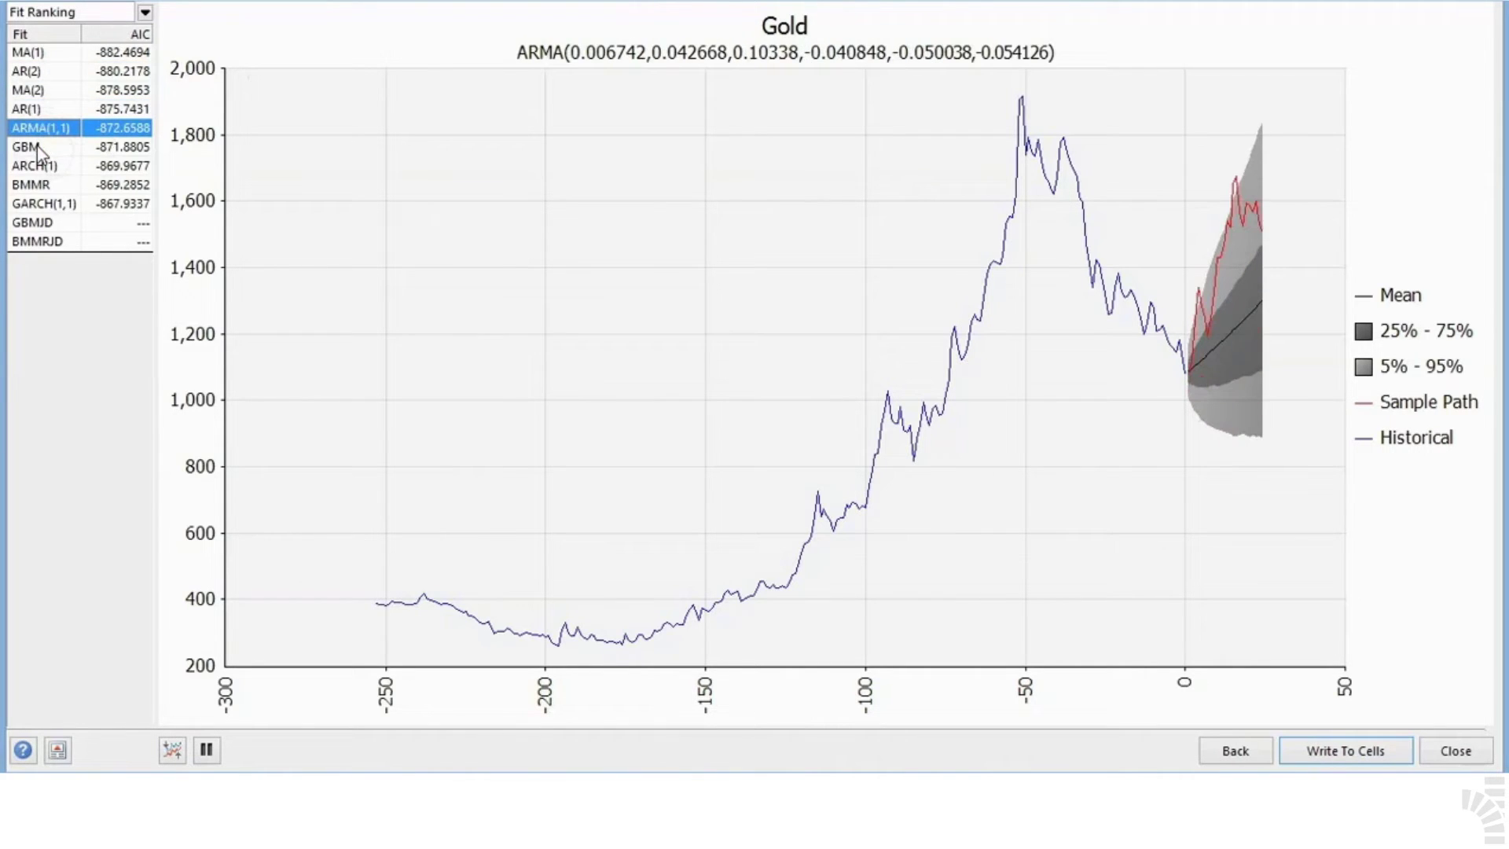
{"action": "left_click", "coordinate": [36, 146]}
Preview ARCH(1), BMMR, GARCH(1,1), GBMJD and BMMRJD, then write the top-ranked MA(1) fit to cells.
{"action": "left_click", "coordinate": [38, 165]}
{"action": "left_click", "coordinate": [39, 183]}
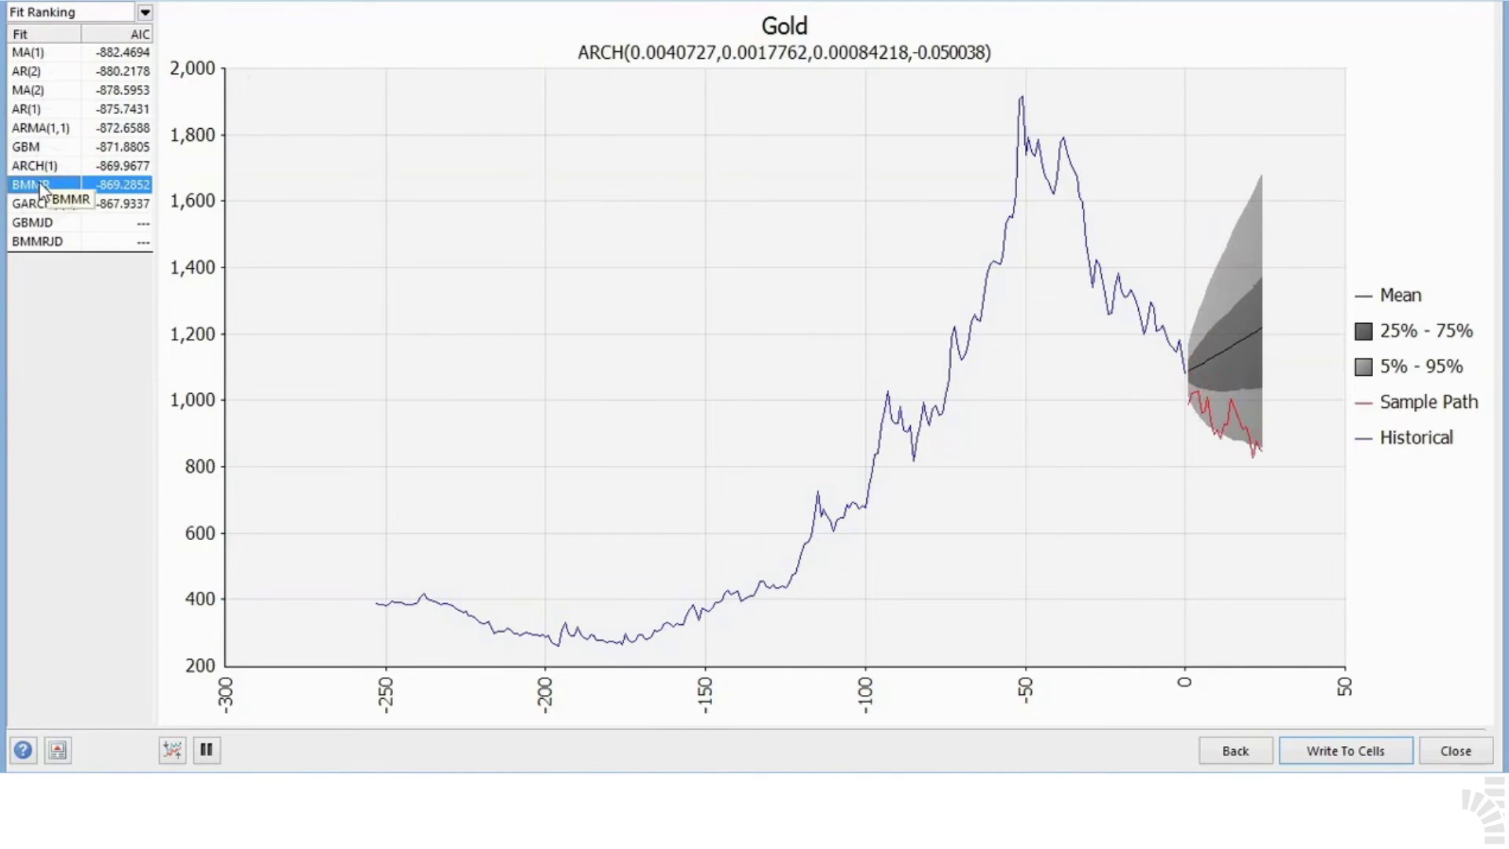
{"action": "left_click", "coordinate": [41, 203]}
{"action": "left_click", "coordinate": [43, 230]}
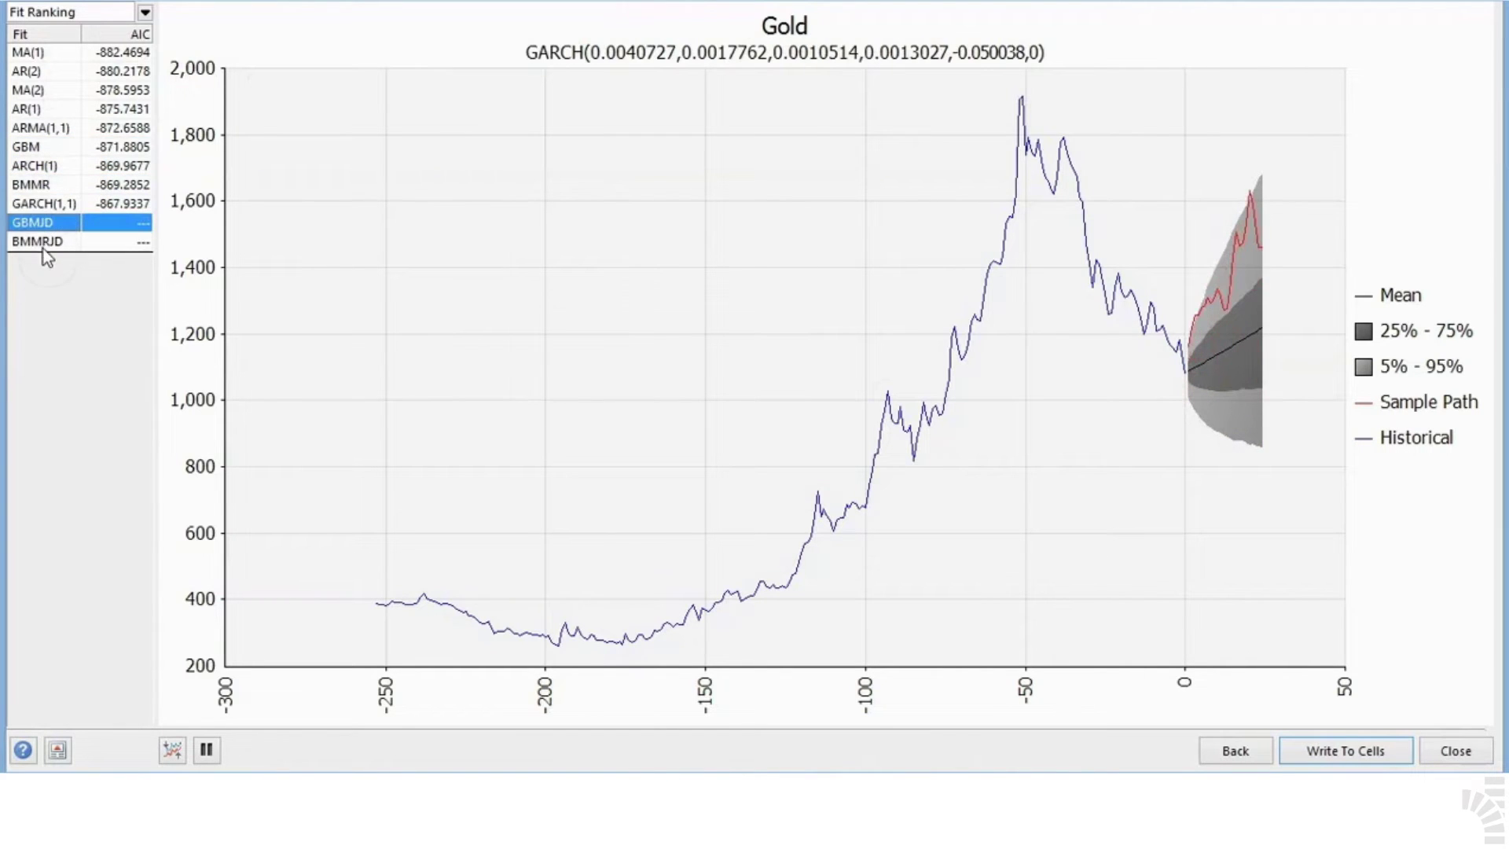
{"action": "left_click", "coordinate": [44, 248]}
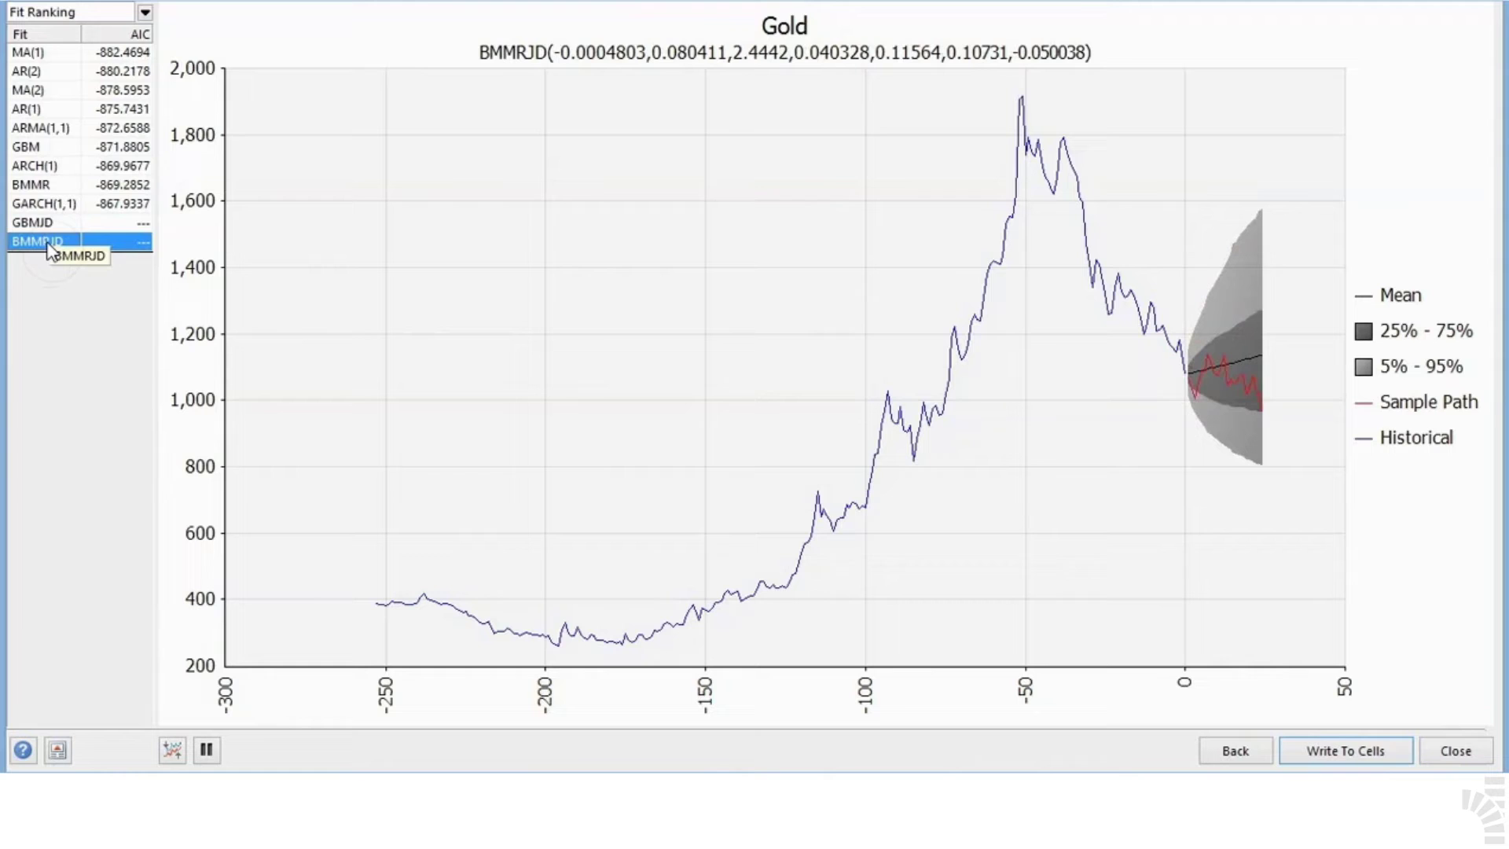
{"action": "left_click", "coordinate": [37, 53]}
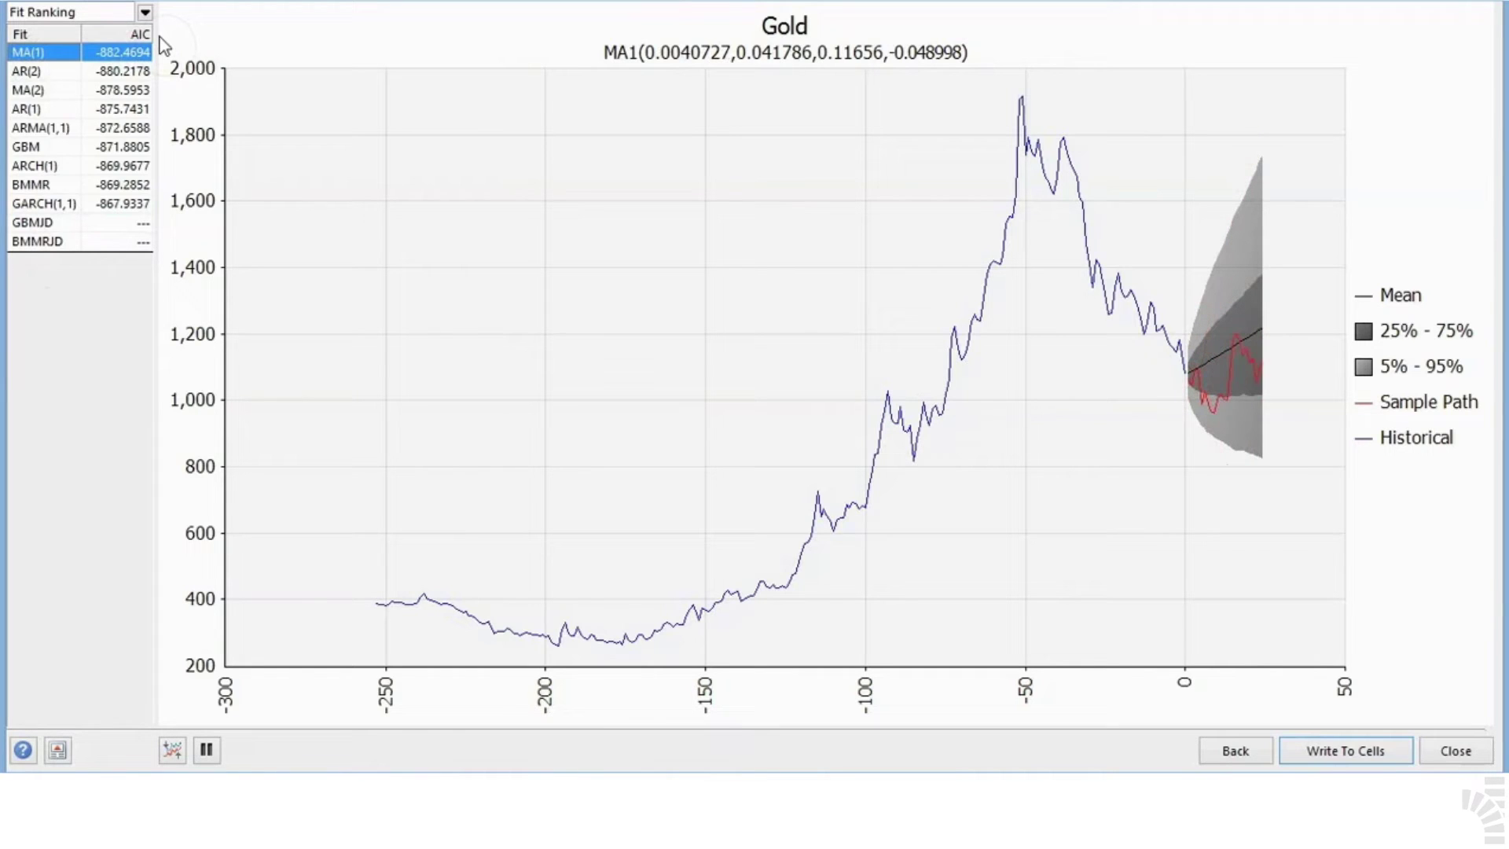
{"action": "left_click", "coordinate": [1330, 756]}
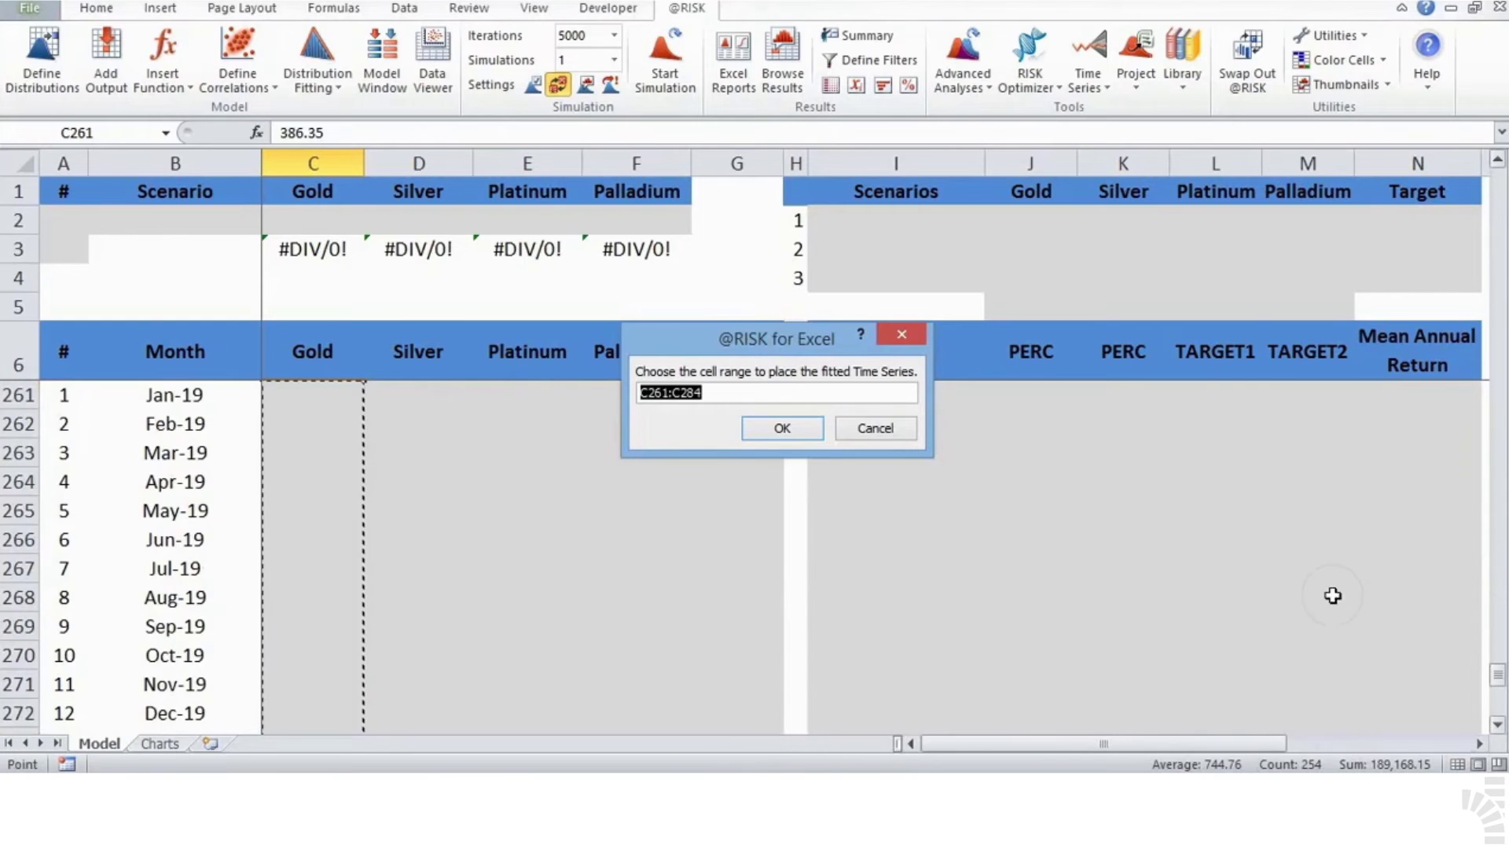
Accept C261:C284 as the output range so MA(1) values fill Jan-19 through Dec-20.
{"action": "scroll", "coordinate": [558, 578], "scroll_direction": "down", "scroll_amount": 6}
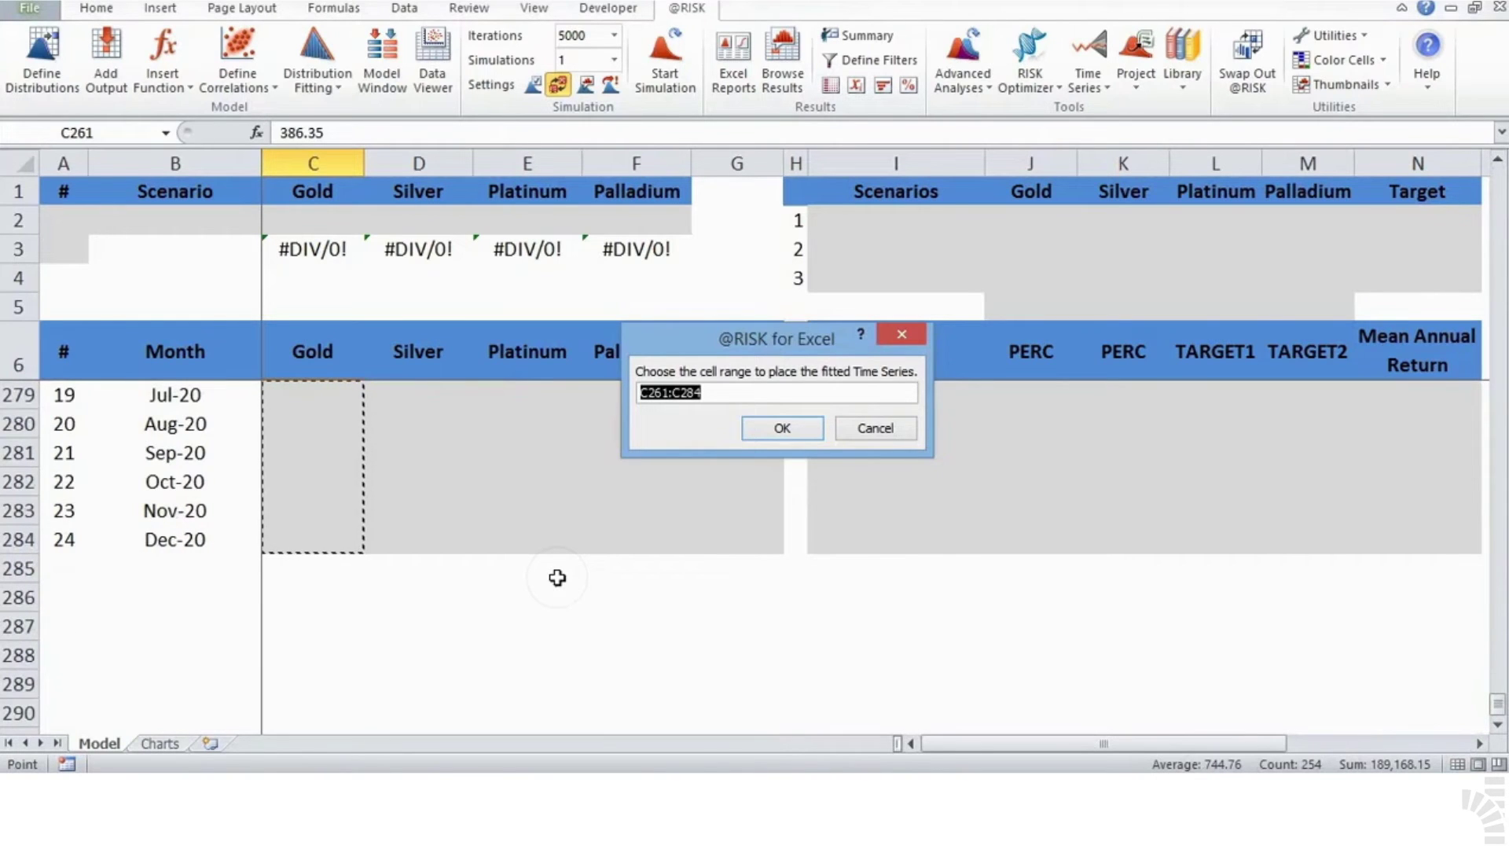
{"action": "scroll", "coordinate": [558, 577], "scroll_direction": "up", "scroll_amount": 1}
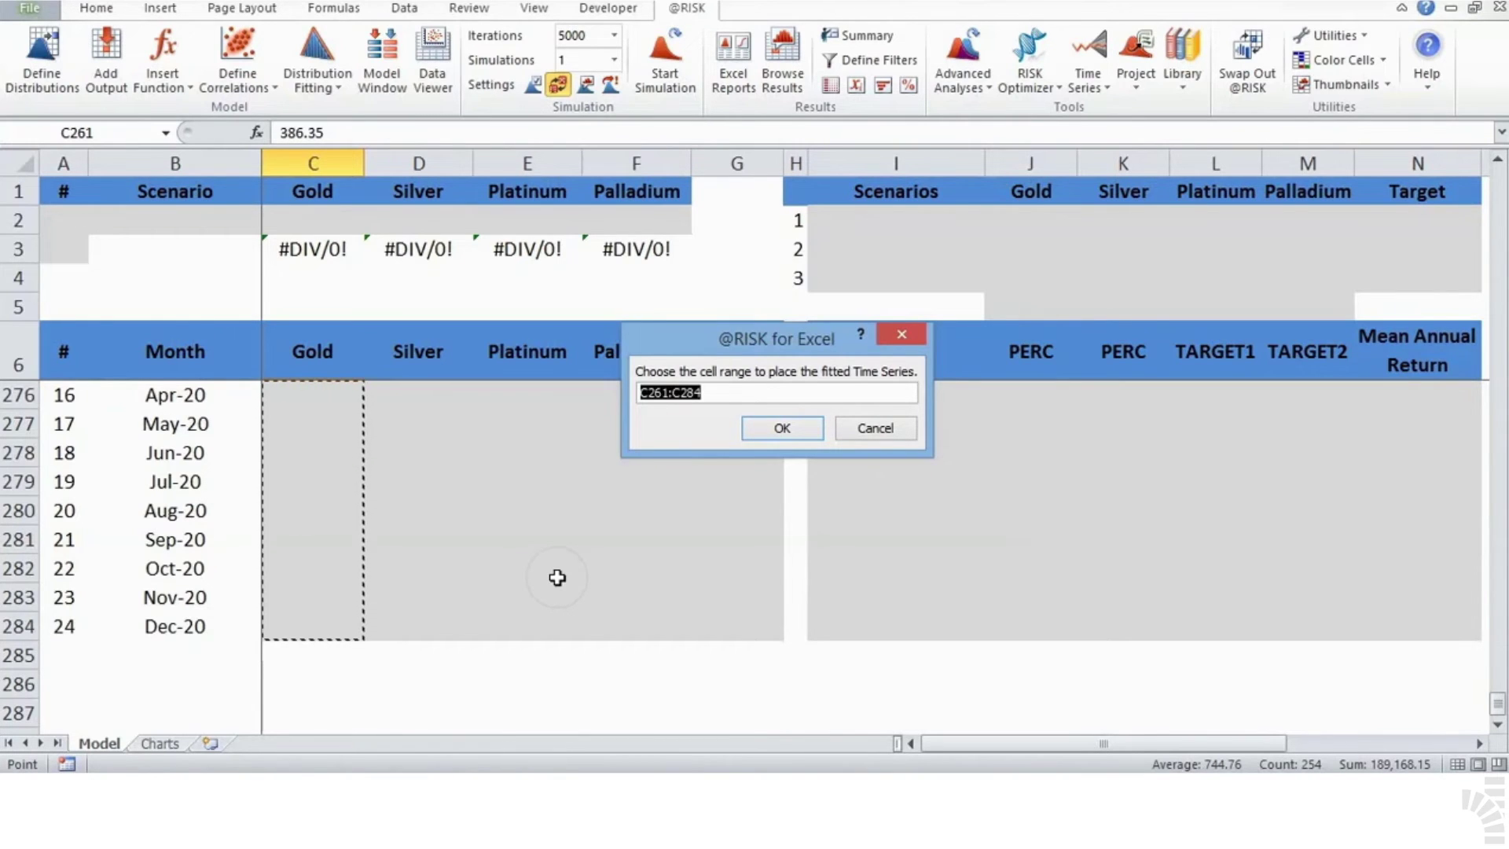
{"action": "left_click", "coordinate": [783, 429]}
{"action": "scroll", "coordinate": [488, 474], "scroll_direction": "up", "scroll_amount": 7}
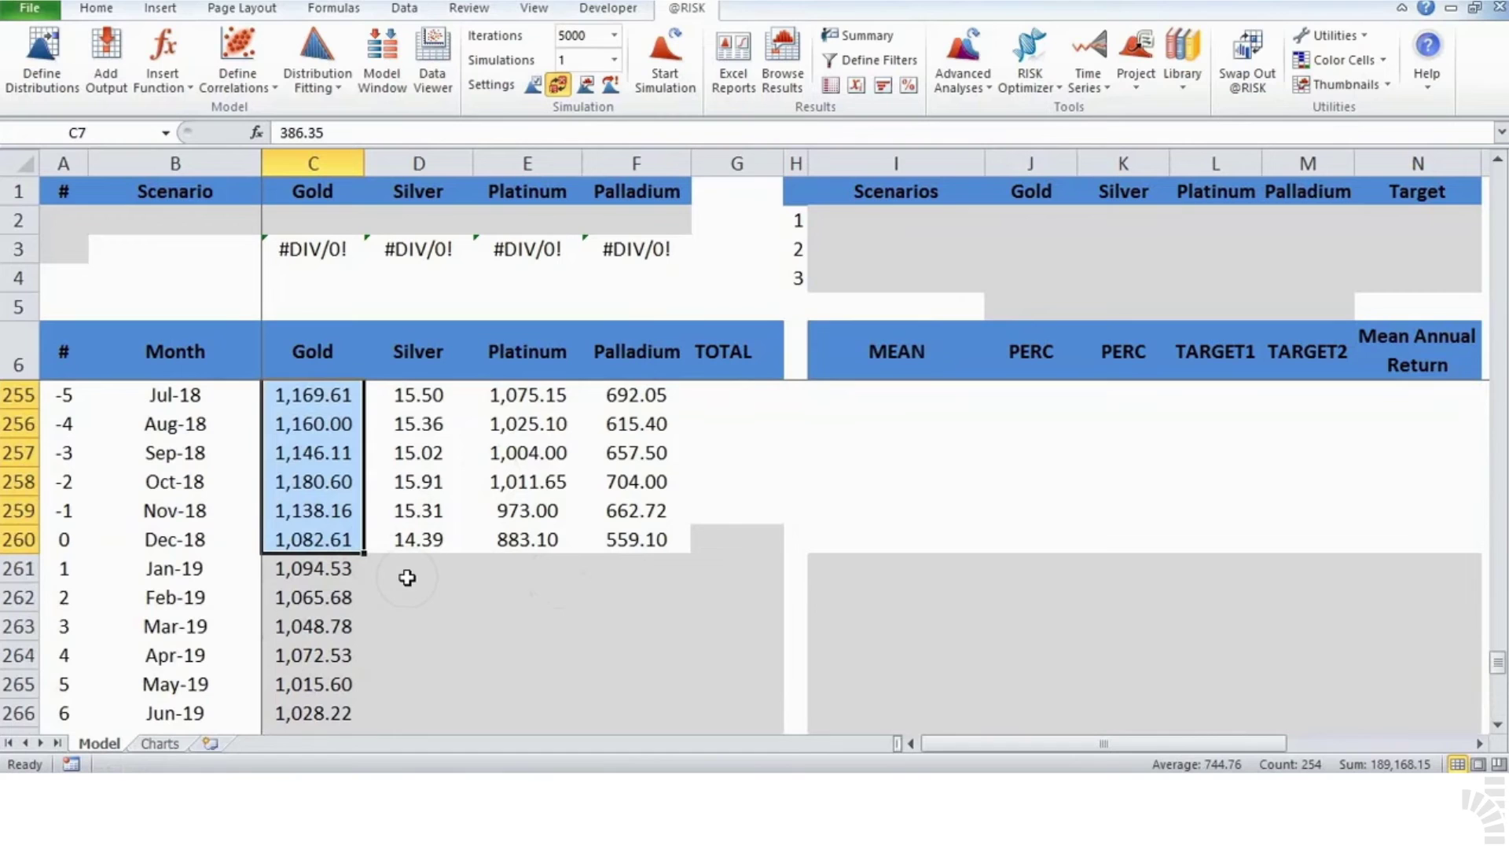
Enter the C261 RiskMA1 formula as an array formula over the Gold forecast range with Ctrl+Shift+Enter.
{"action": "left_click", "coordinate": [347, 569]}
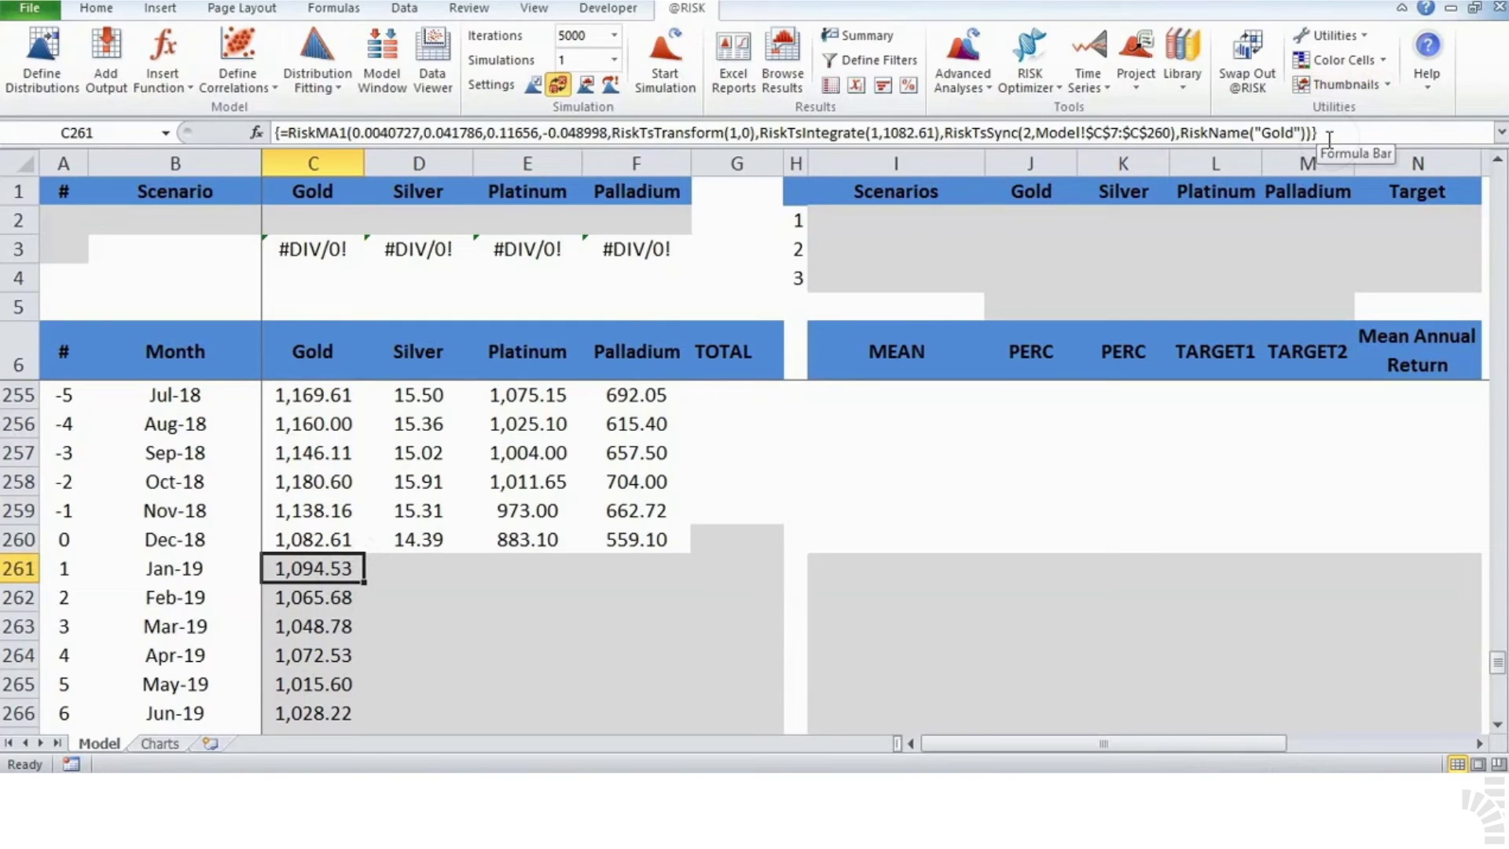
{"action": "left_click_drag", "start_coordinate": [1329, 136], "coordinate": [165, 114]}
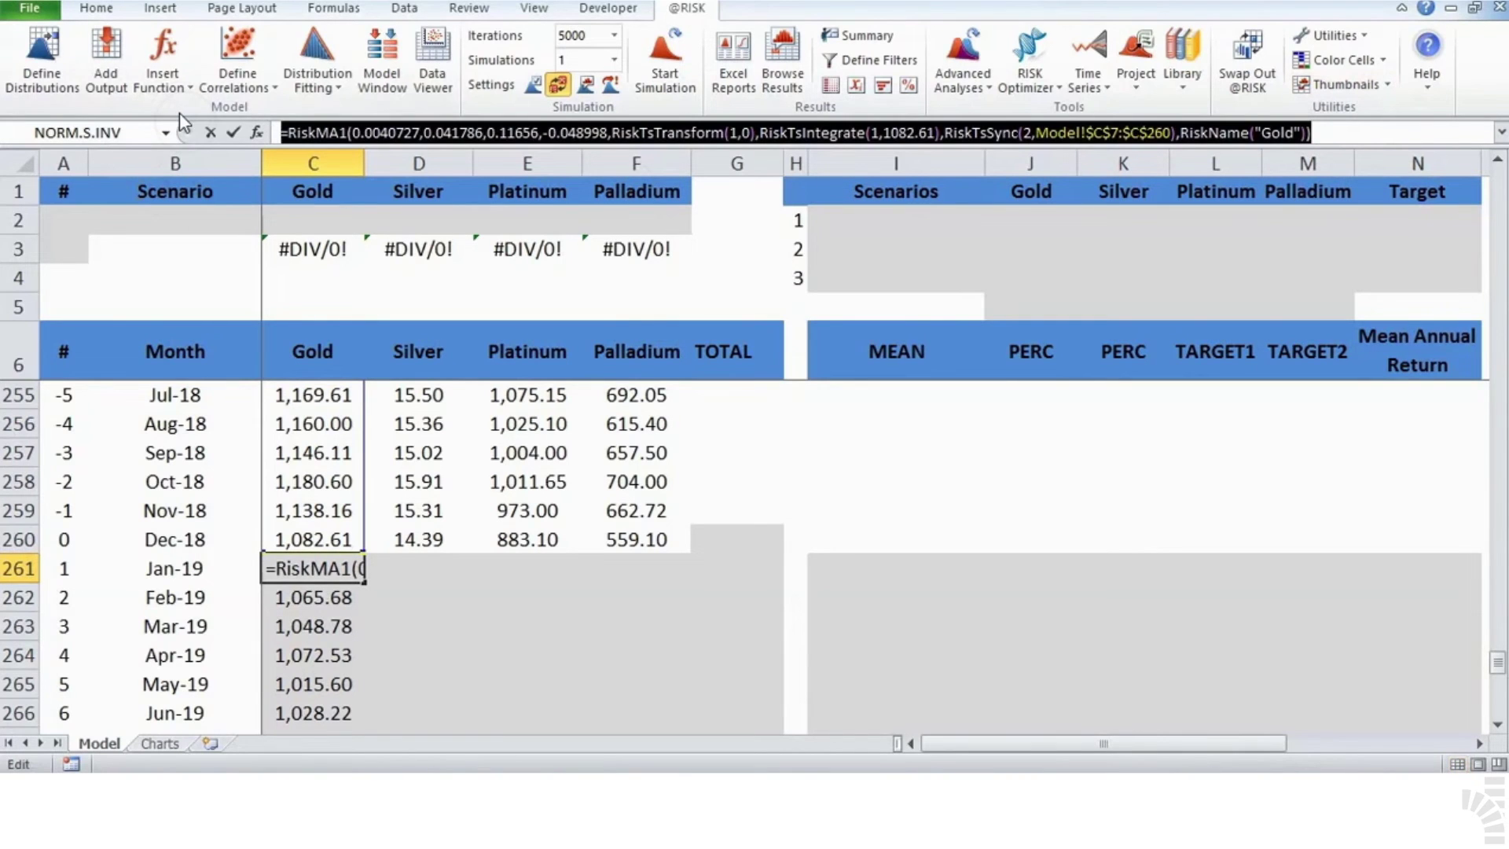
{"action": "key", "text": "ctrl+shift+Return"}
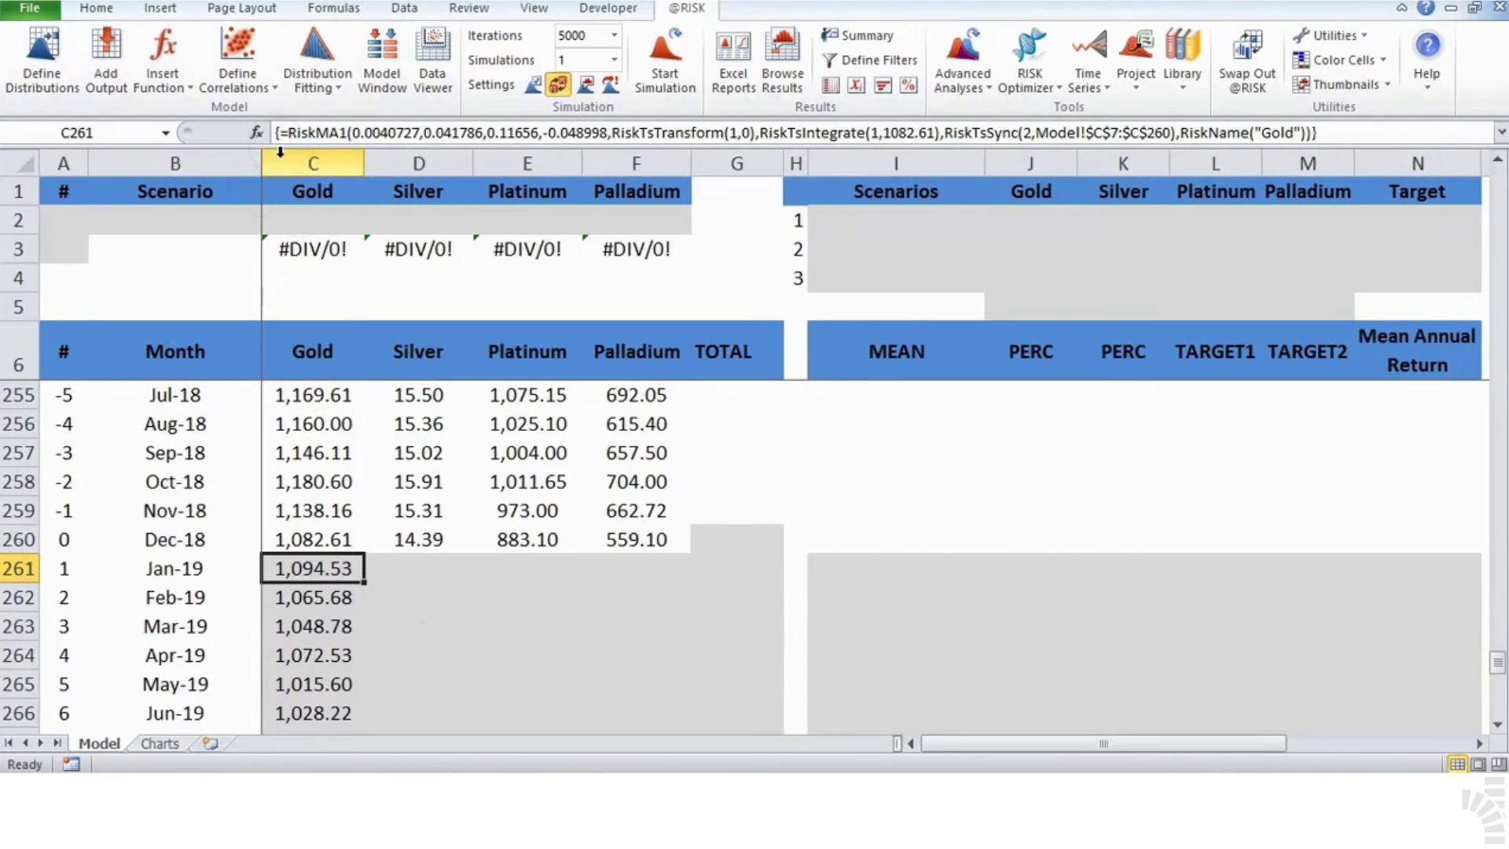
{"action": "key", "text": "F2"}
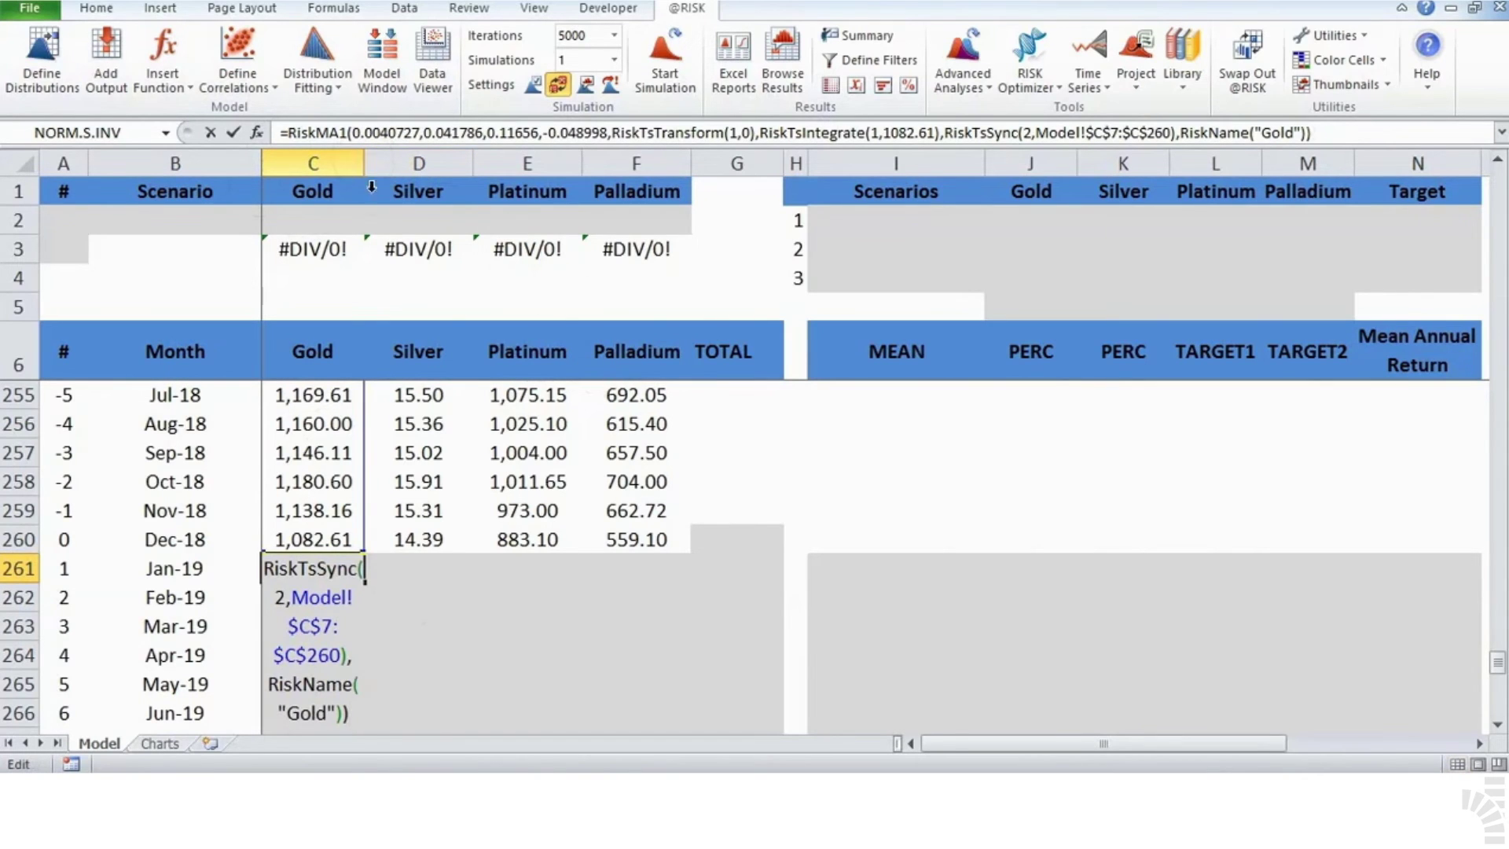
{"action": "scroll", "coordinate": [386, 383], "scroll_direction": "down", "scroll_amount": 2}
{"action": "key", "text": "ctrl+shift+Return"}
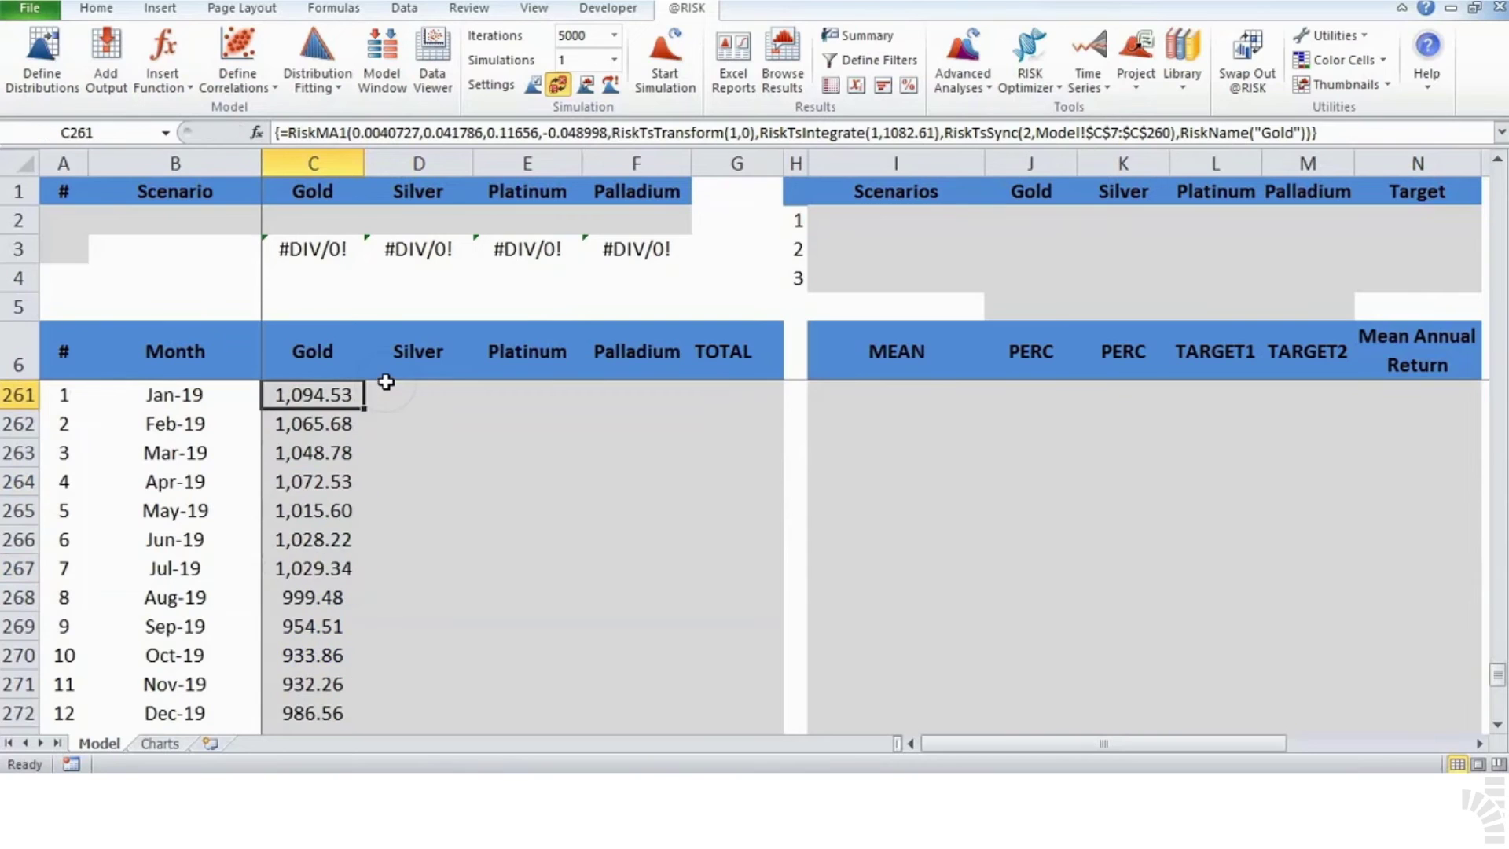
Read the Sigma, B and E0 argument descriptions of RiskMA1, then bring up its help page.
{"action": "left_click", "coordinate": [257, 132]}
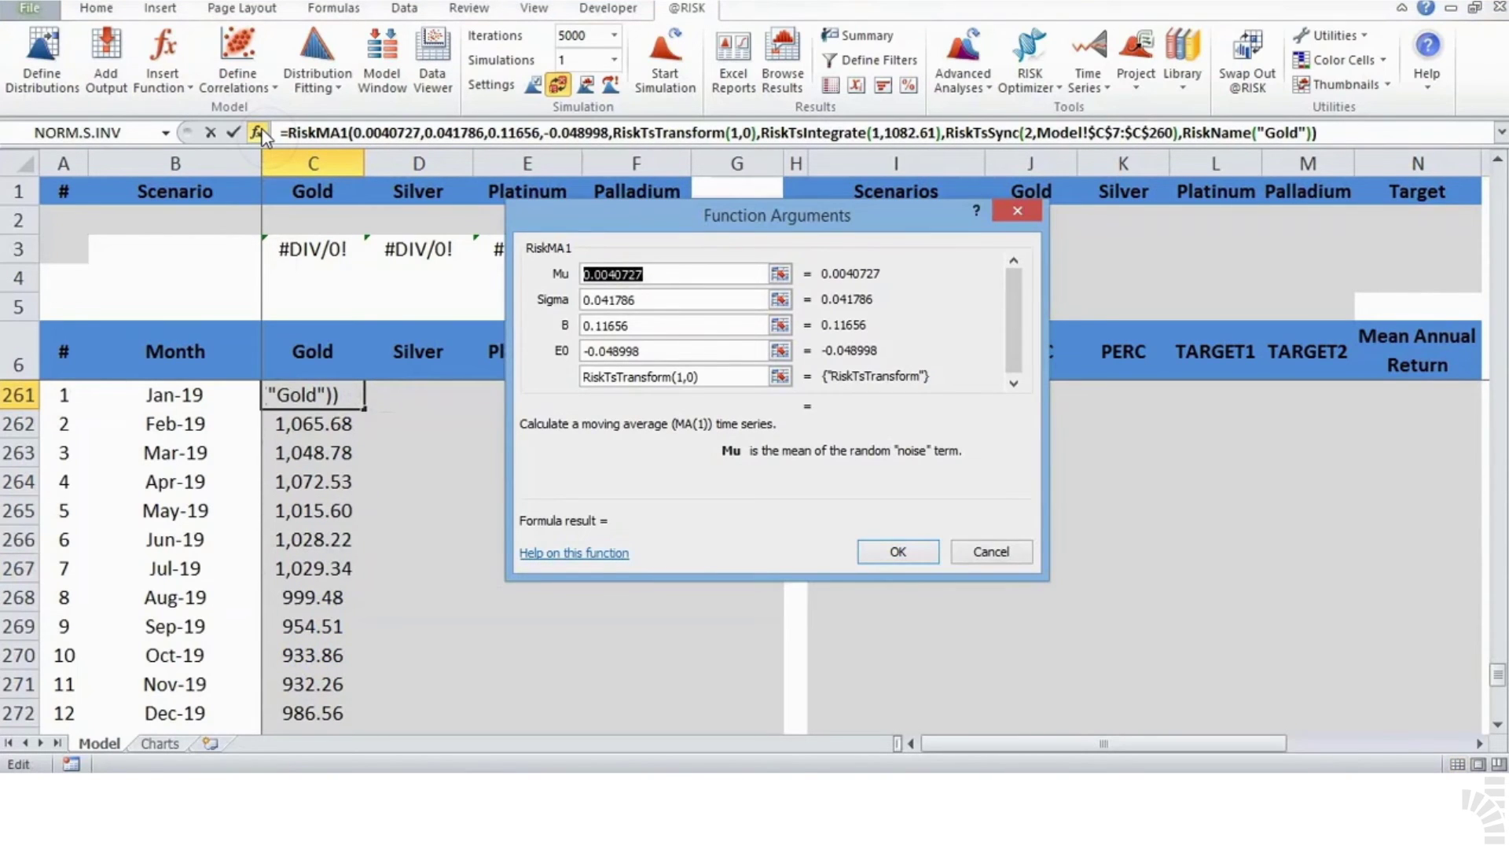
{"action": "left_click", "coordinate": [693, 305]}
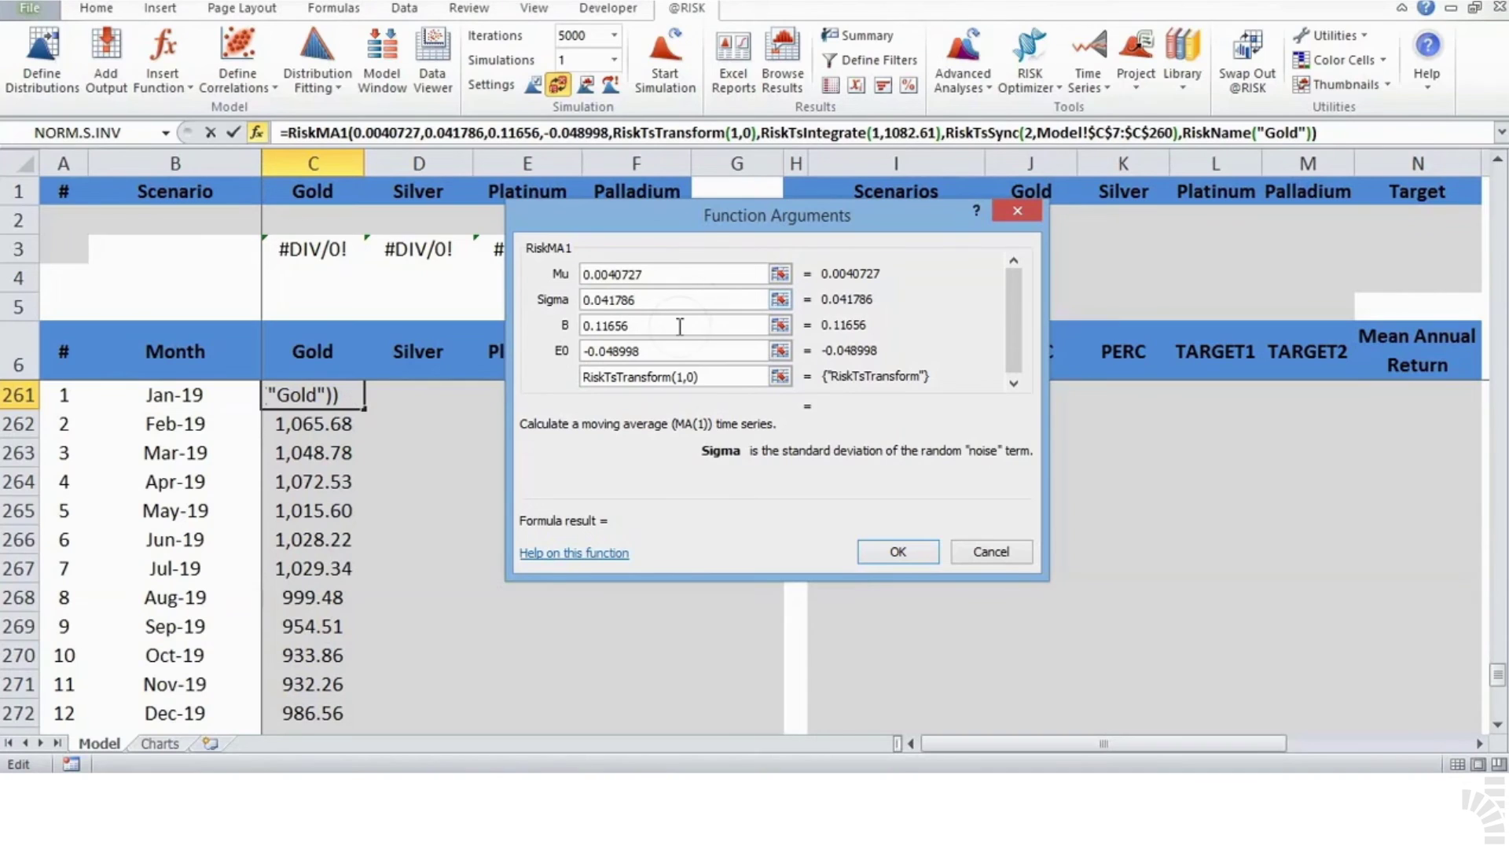
{"action": "left_click", "coordinate": [680, 326]}
{"action": "left_click", "coordinate": [677, 351]}
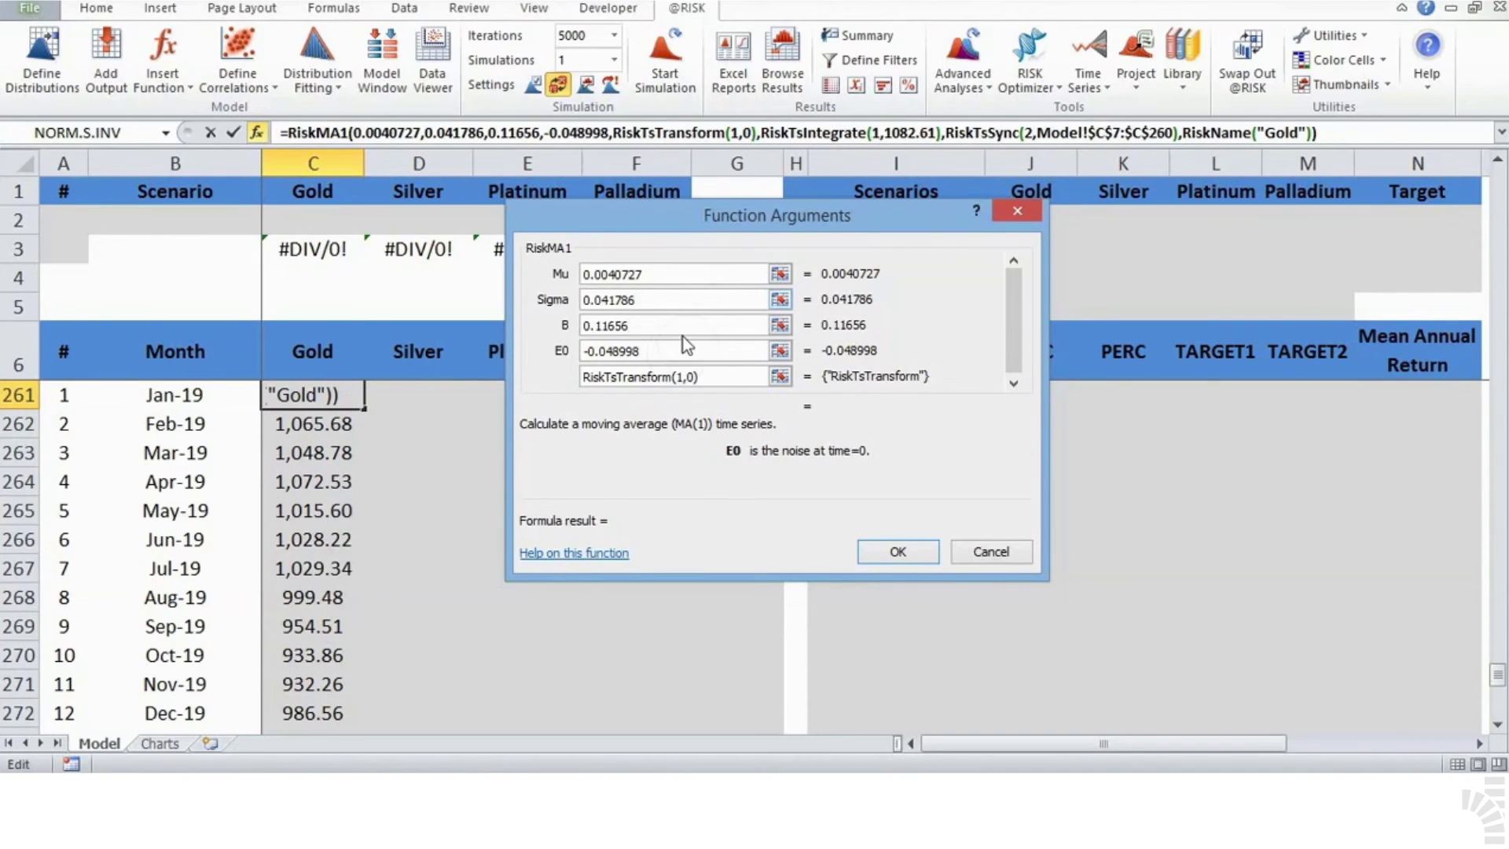
{"action": "left_click", "coordinate": [686, 326]}
{"action": "left_click", "coordinate": [685, 301]}
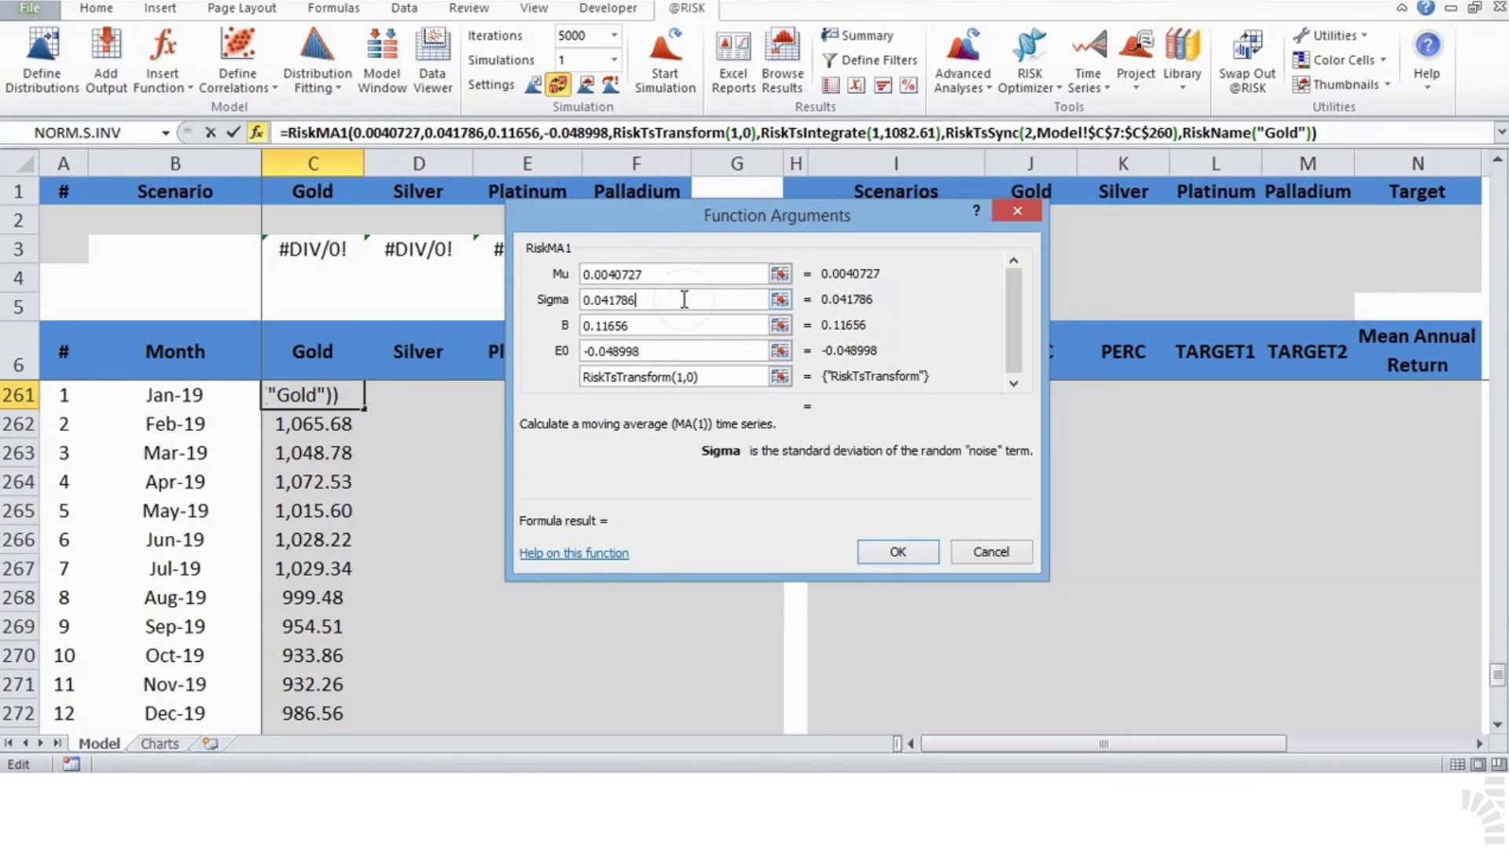
{"action": "left_click", "coordinate": [592, 554]}
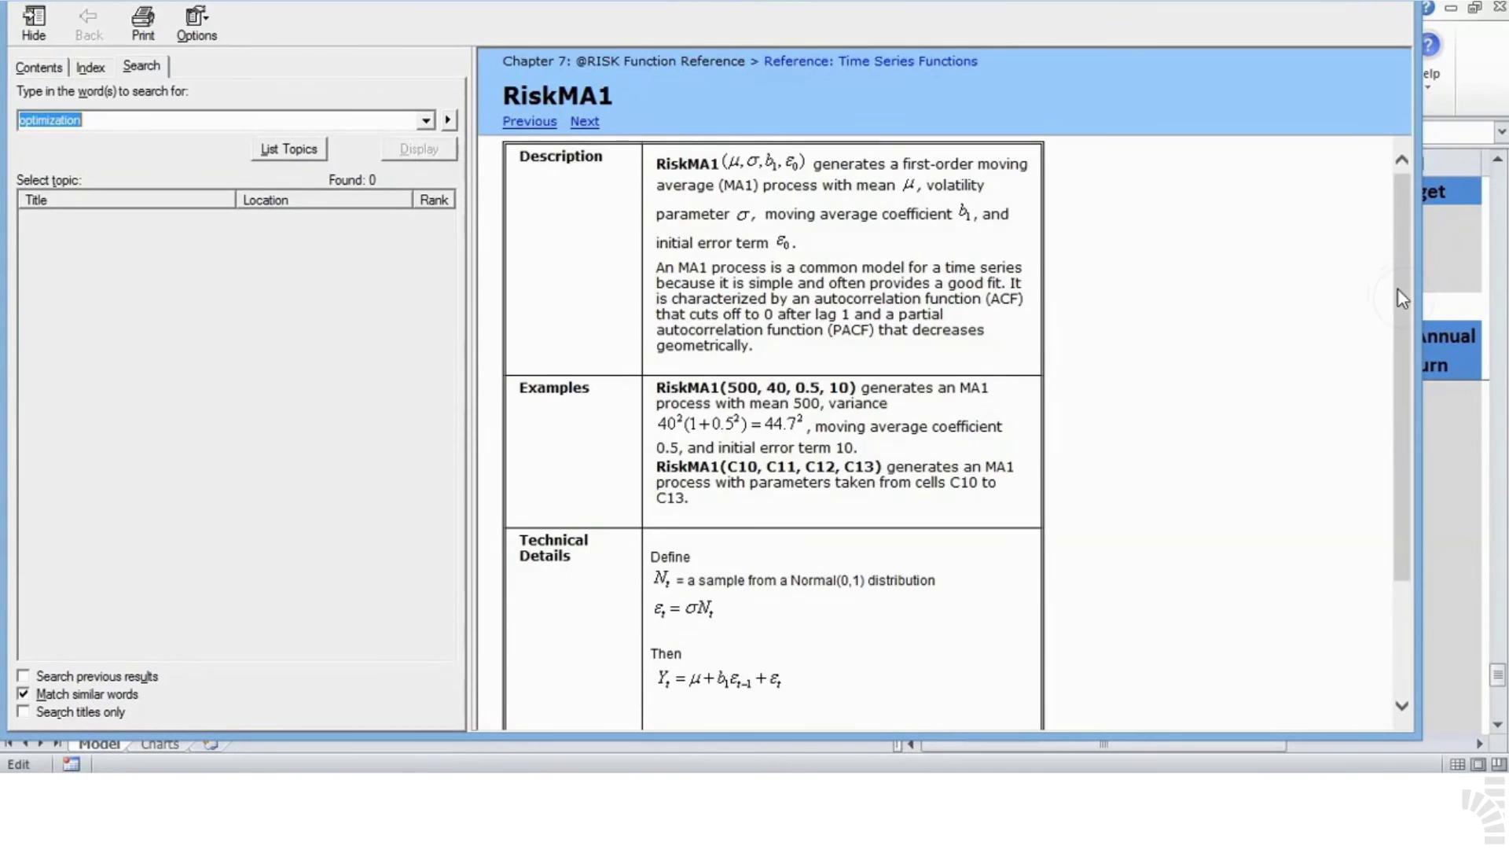
Scroll through the RiskMA1 help topic and return to the Function Arguments dialog.
{"action": "left_click_drag", "start_coordinate": [1398, 290], "coordinate": [1411, 362]}
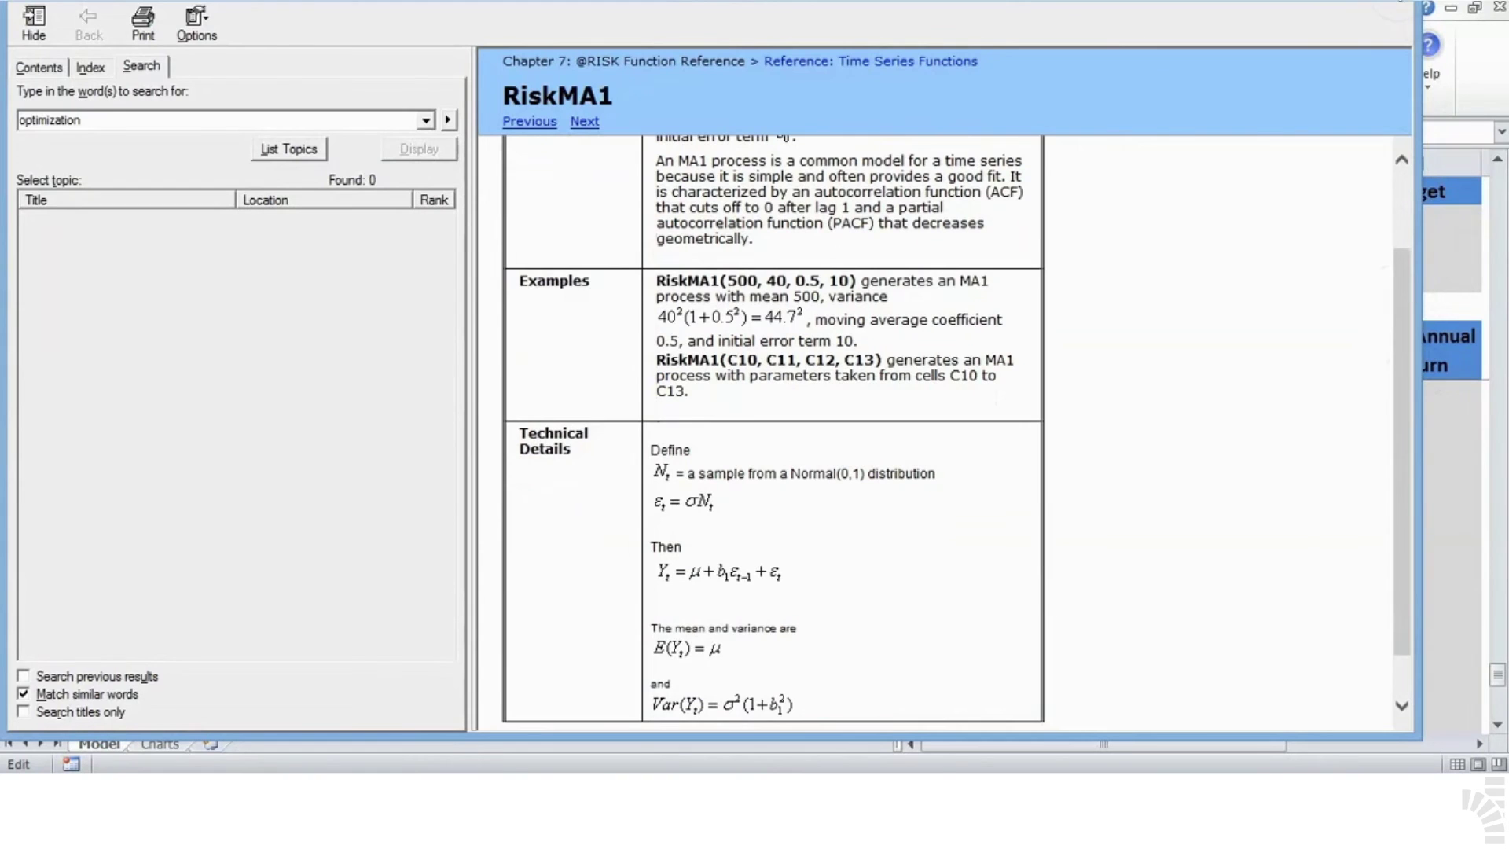
{"action": "key", "text": "alt+Tab"}
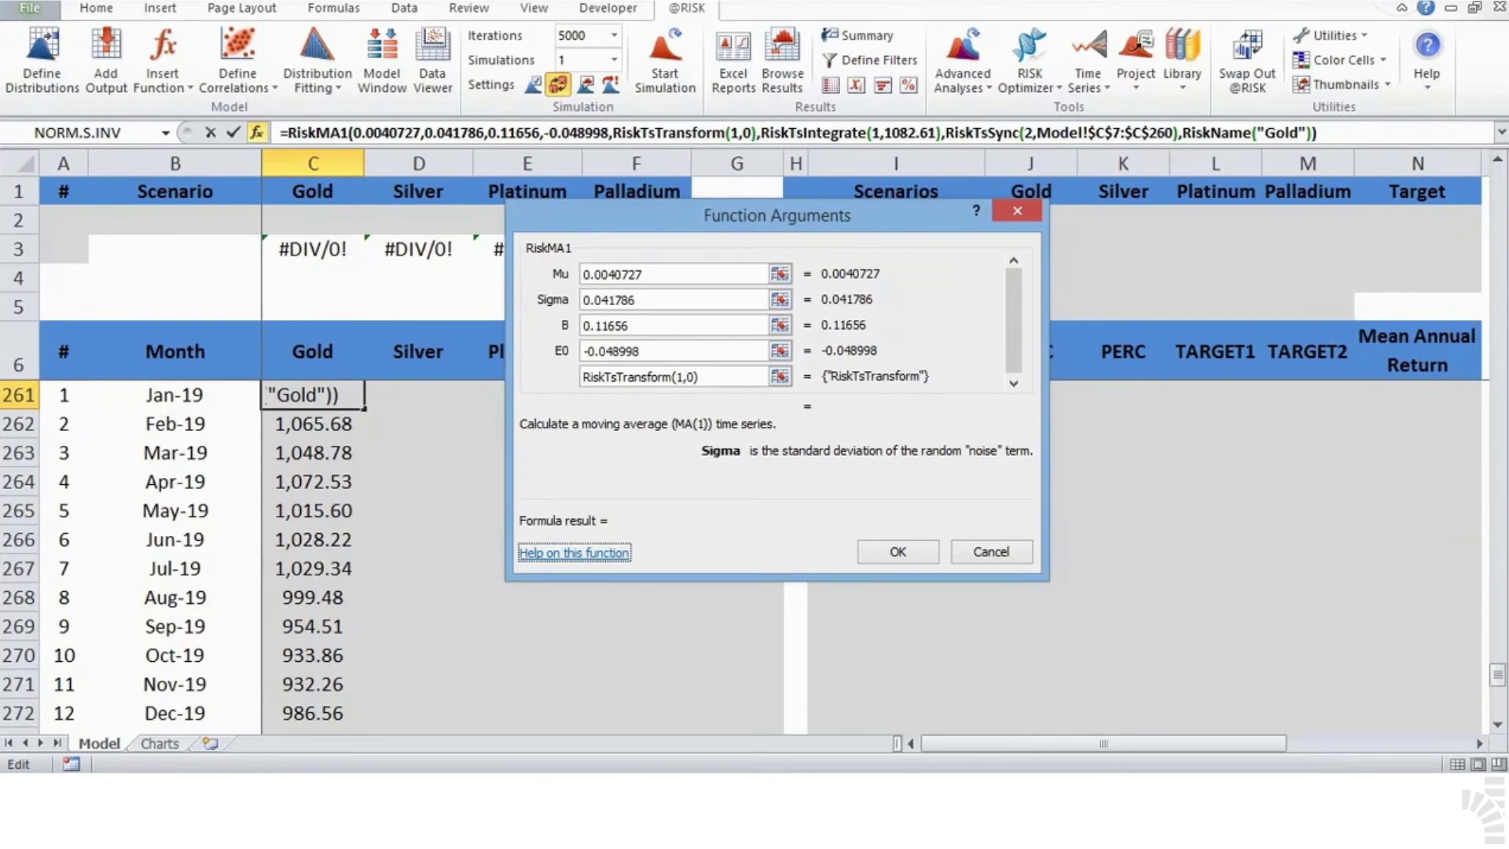
Keep the RiskMA1 formula unchanged and toggle Random/Static Recalc off and back to random.
{"action": "left_click", "coordinate": [919, 554]}
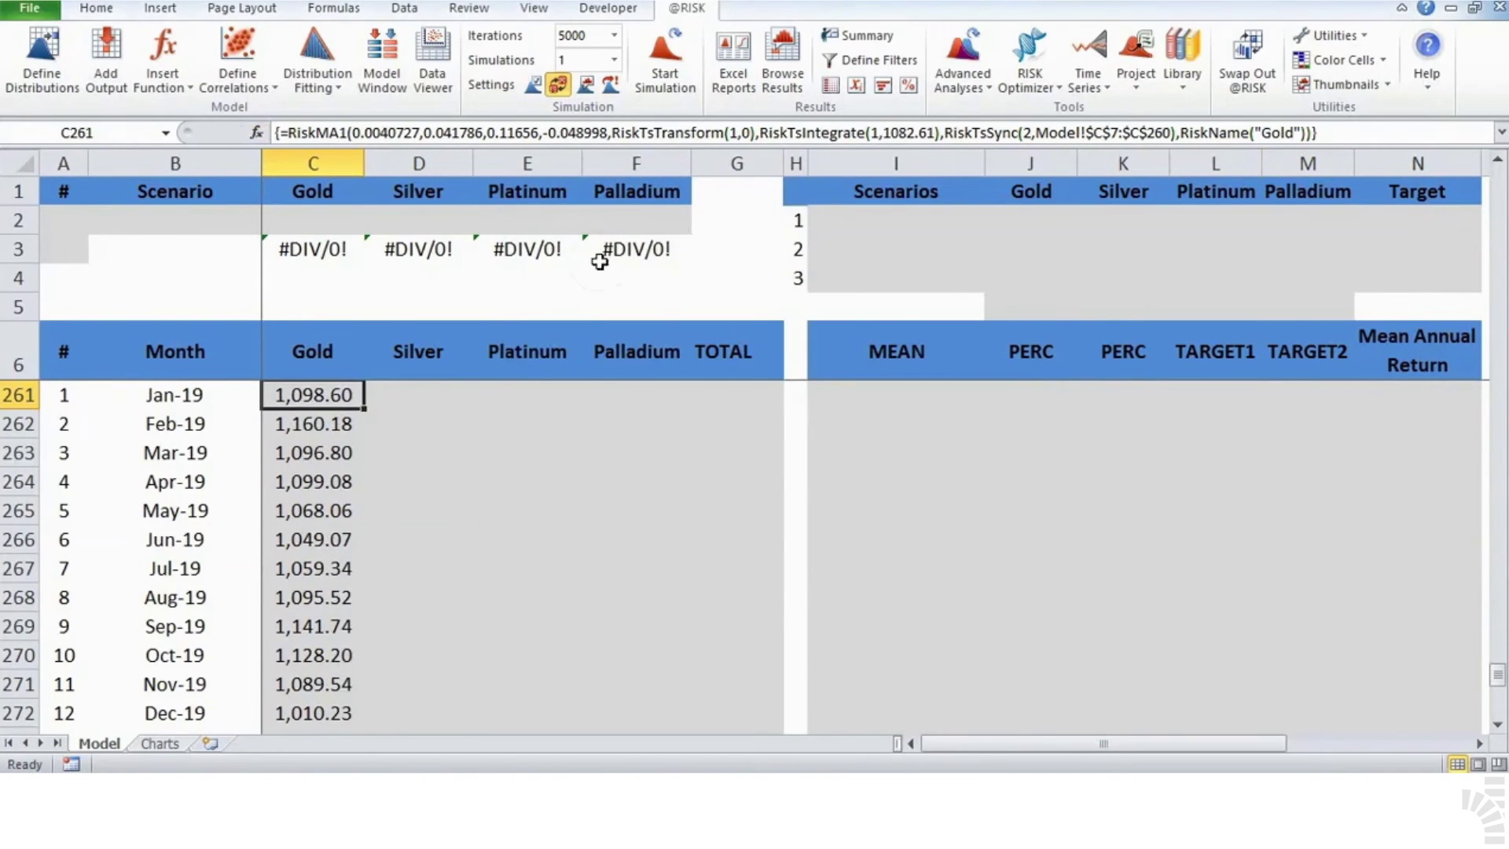
{"action": "left_click", "coordinate": [558, 85]}
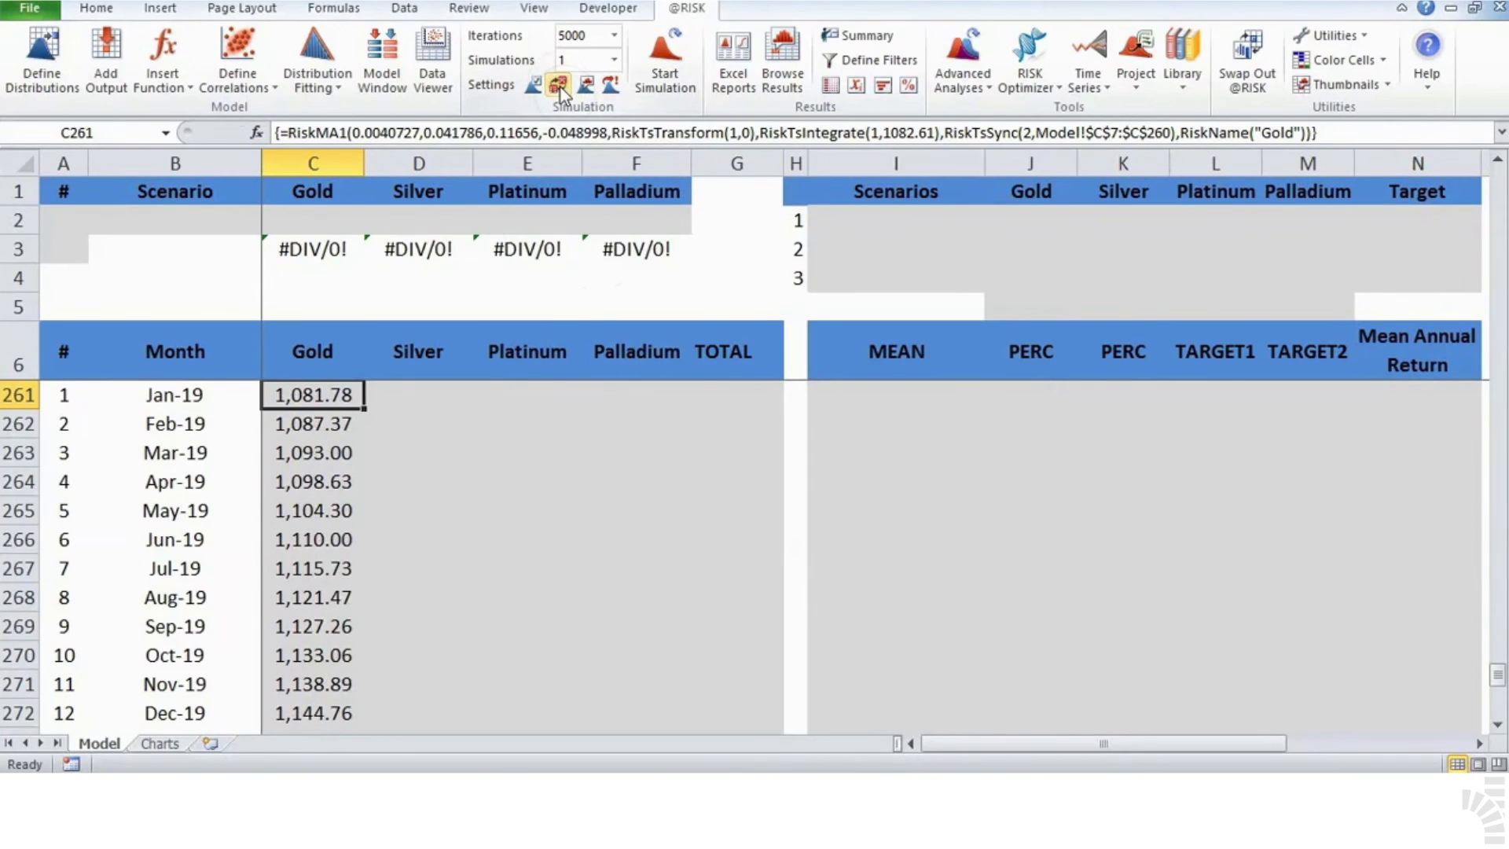
{"action": "left_click", "coordinate": [559, 85]}
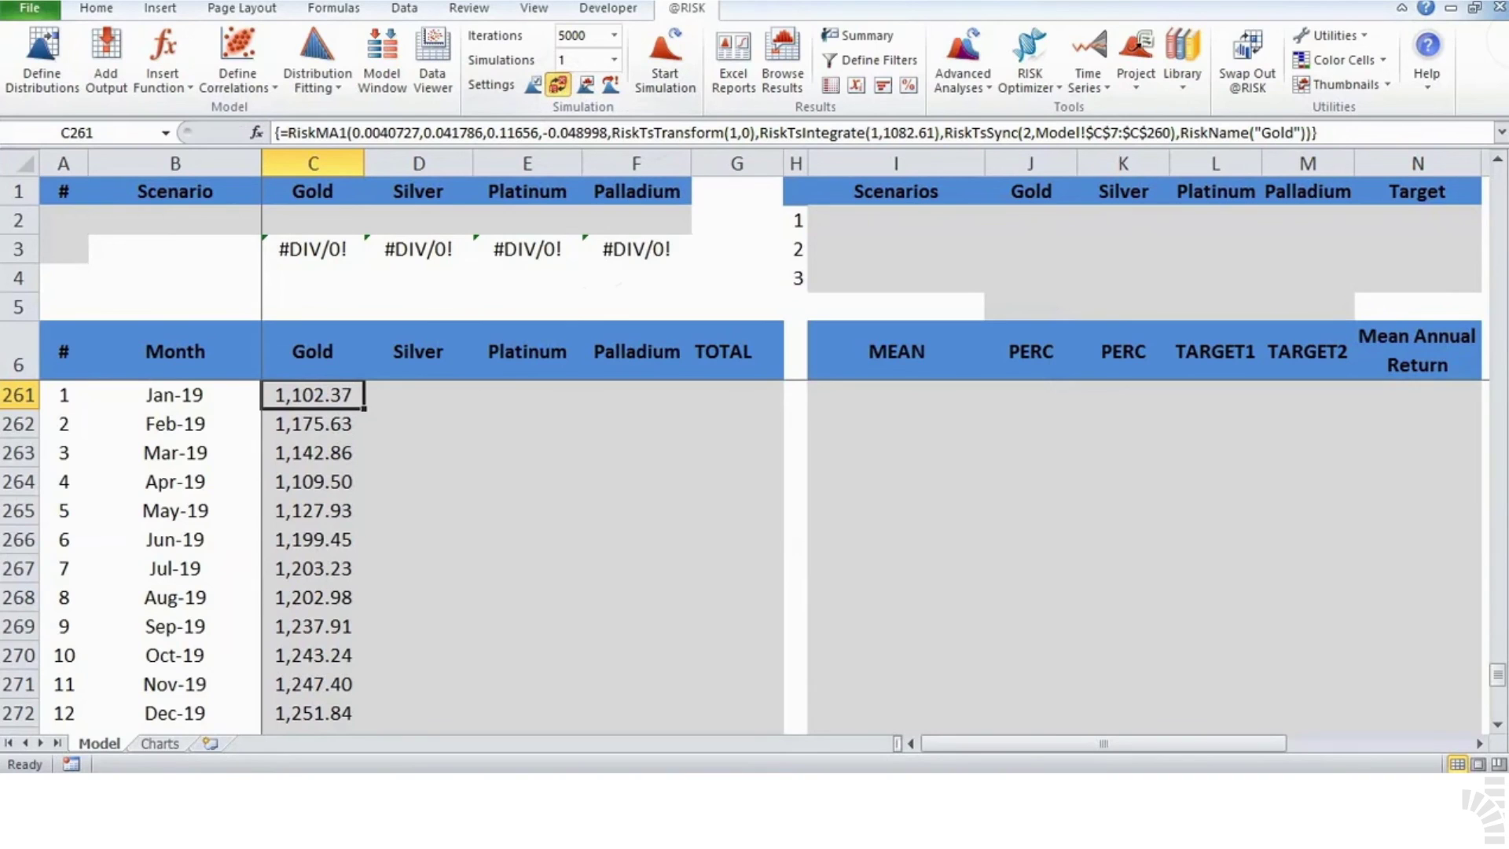
Recalculate ten times with F9 to draw fresh random Gold forecast values.
{"action": "key", "text": "F9"}
{"action": "key", "text": "F9"}
{"action": "key", "text": "F9"}
{"action": "key", "text": "F9"}
{"action": "key", "text": "F9"}
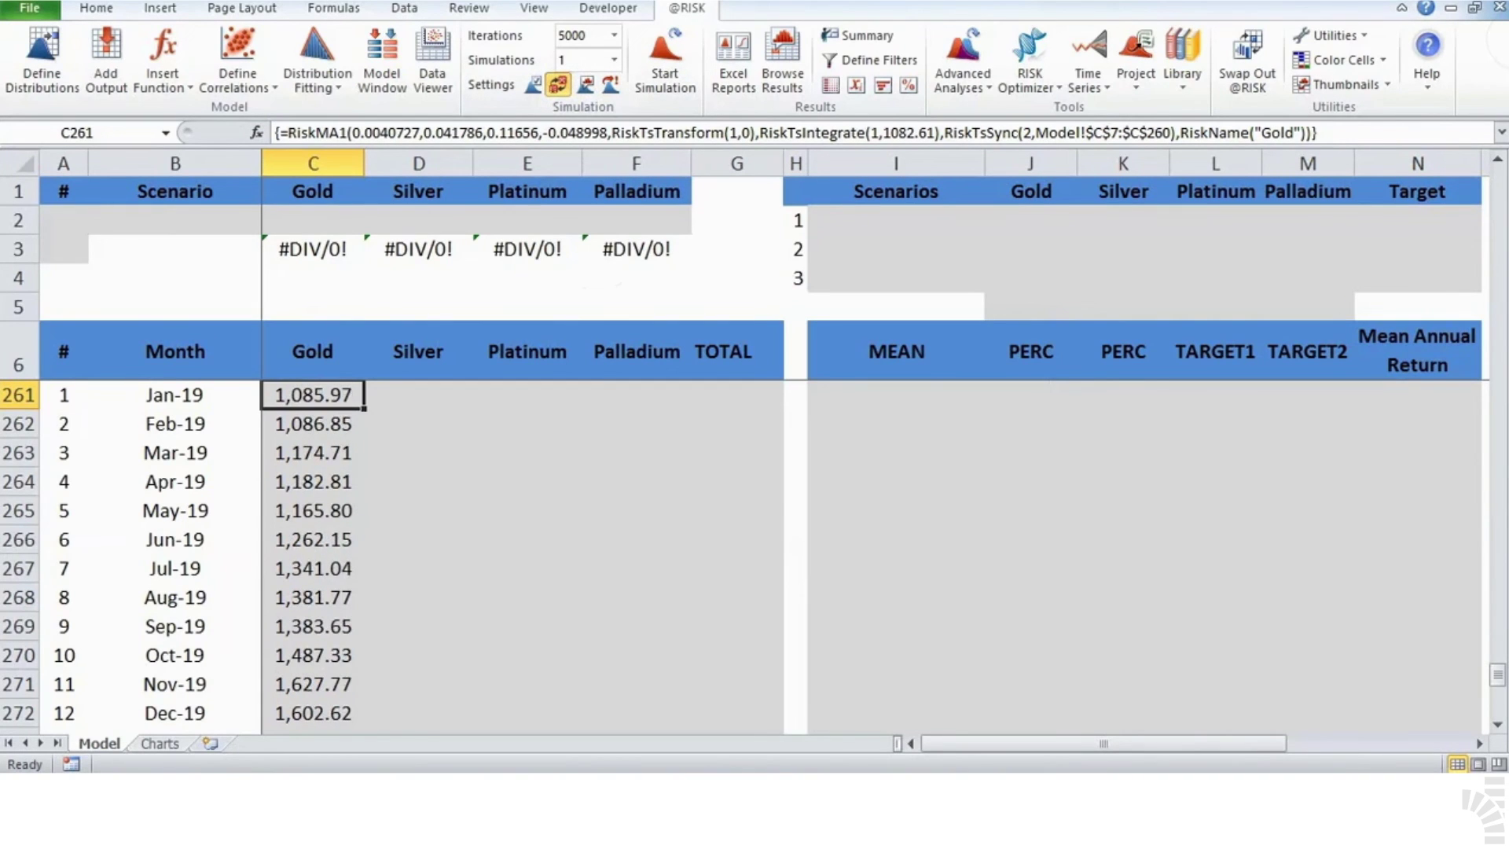
{"action": "key", "text": "F9"}
{"action": "key", "text": "F9"}
{"action": "key", "text": "F9"}
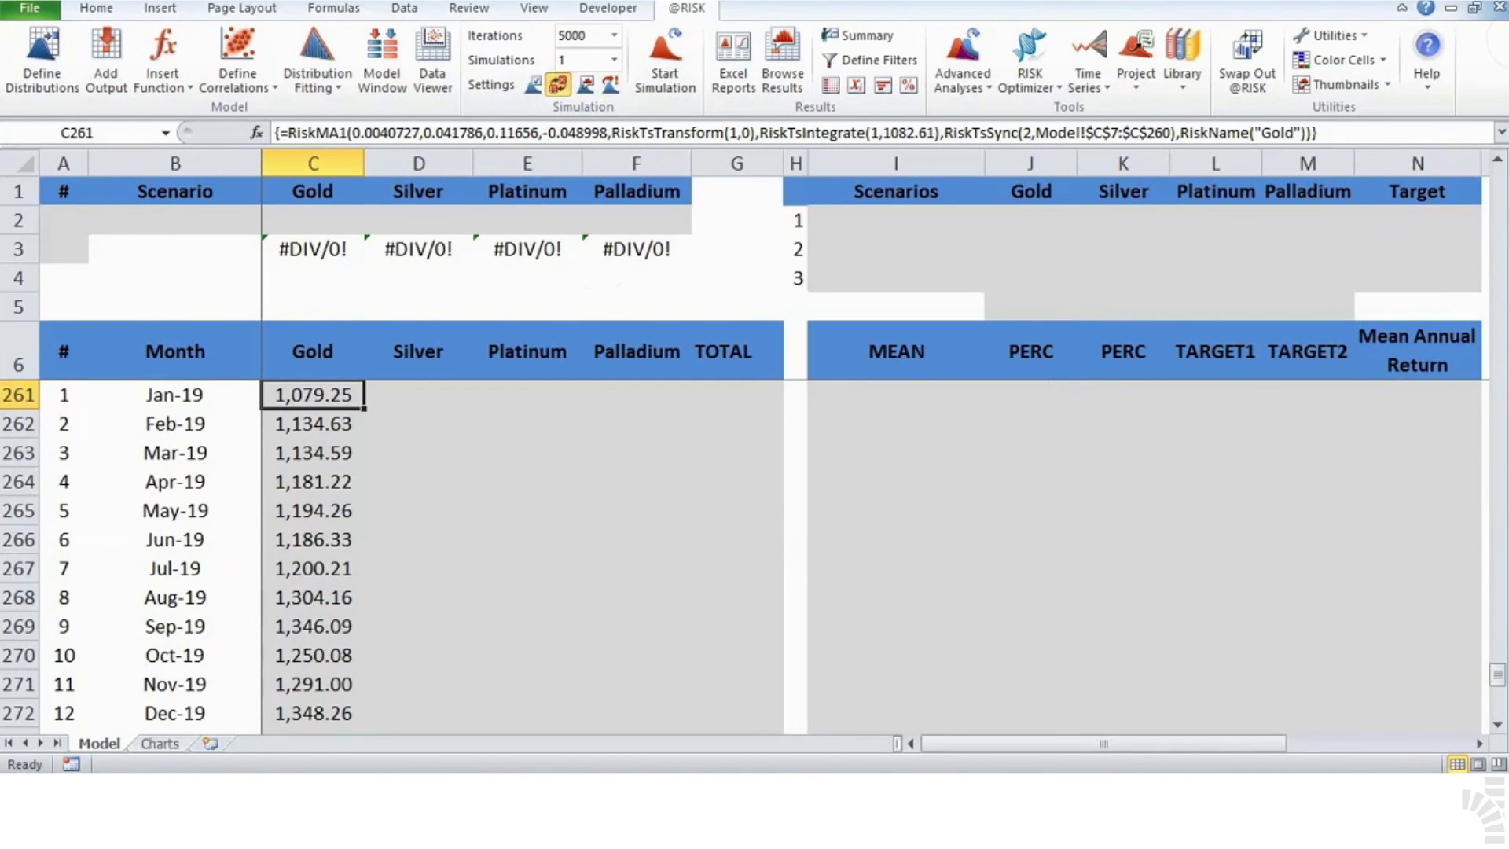
{"action": "key", "text": "F9"}
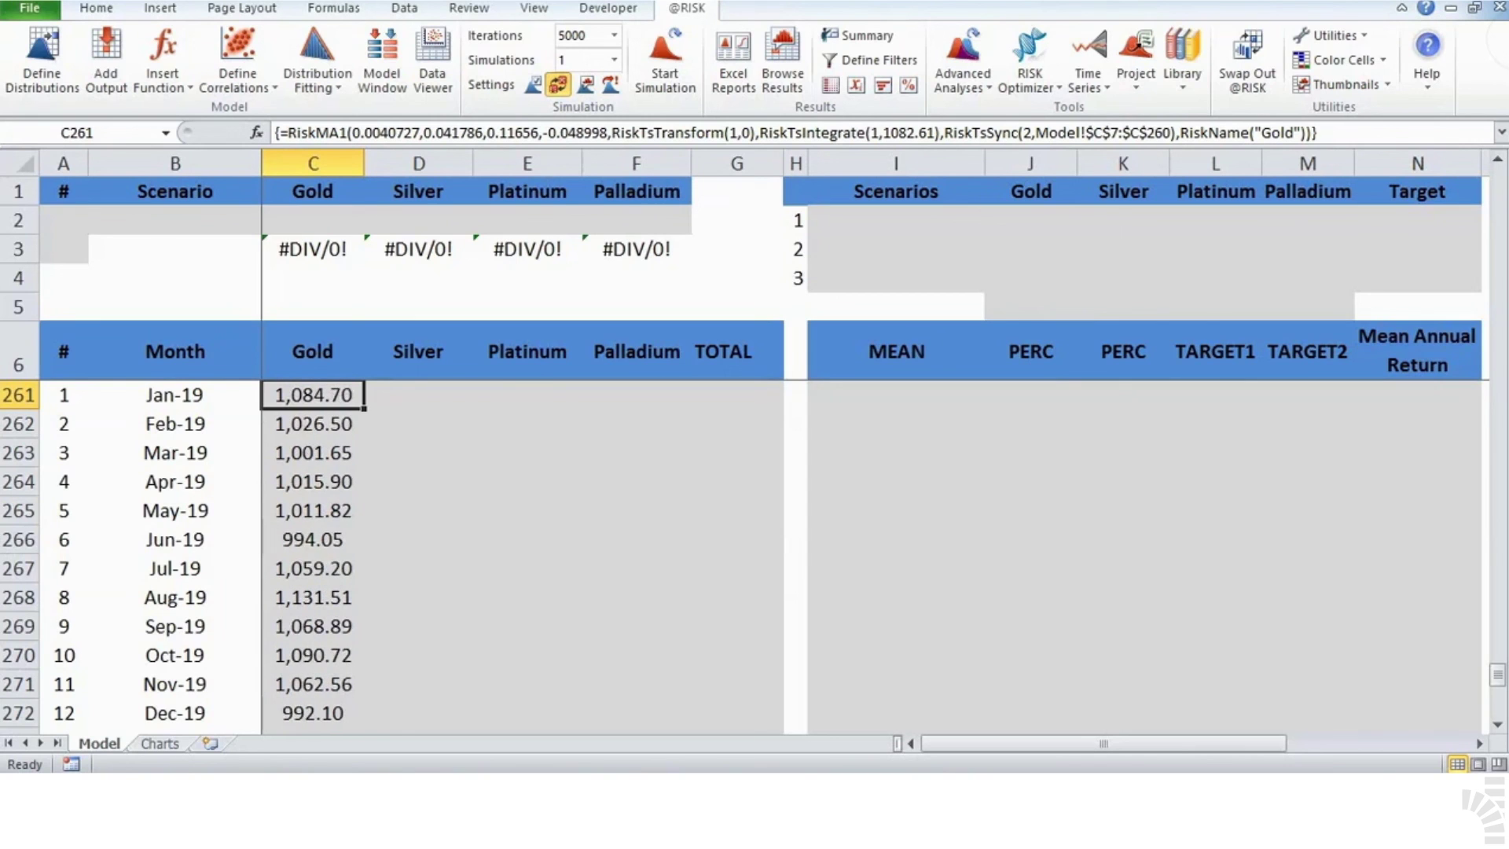
{"action": "key", "text": "F9"}
{"action": "key", "text": "F9"}
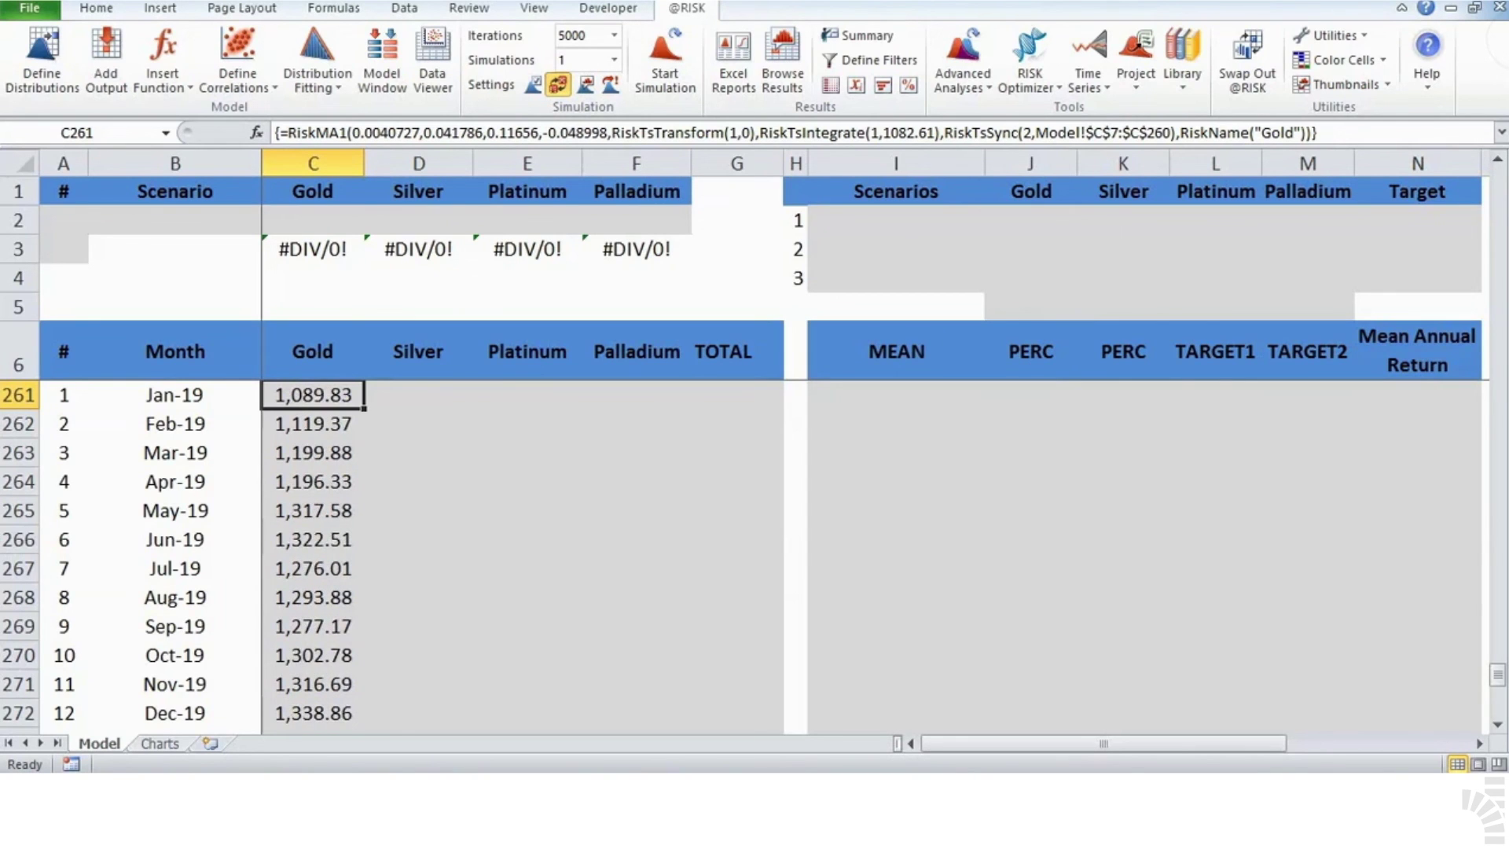
{"action": "key", "text": "F9"}
{"action": "key", "text": "F9"}
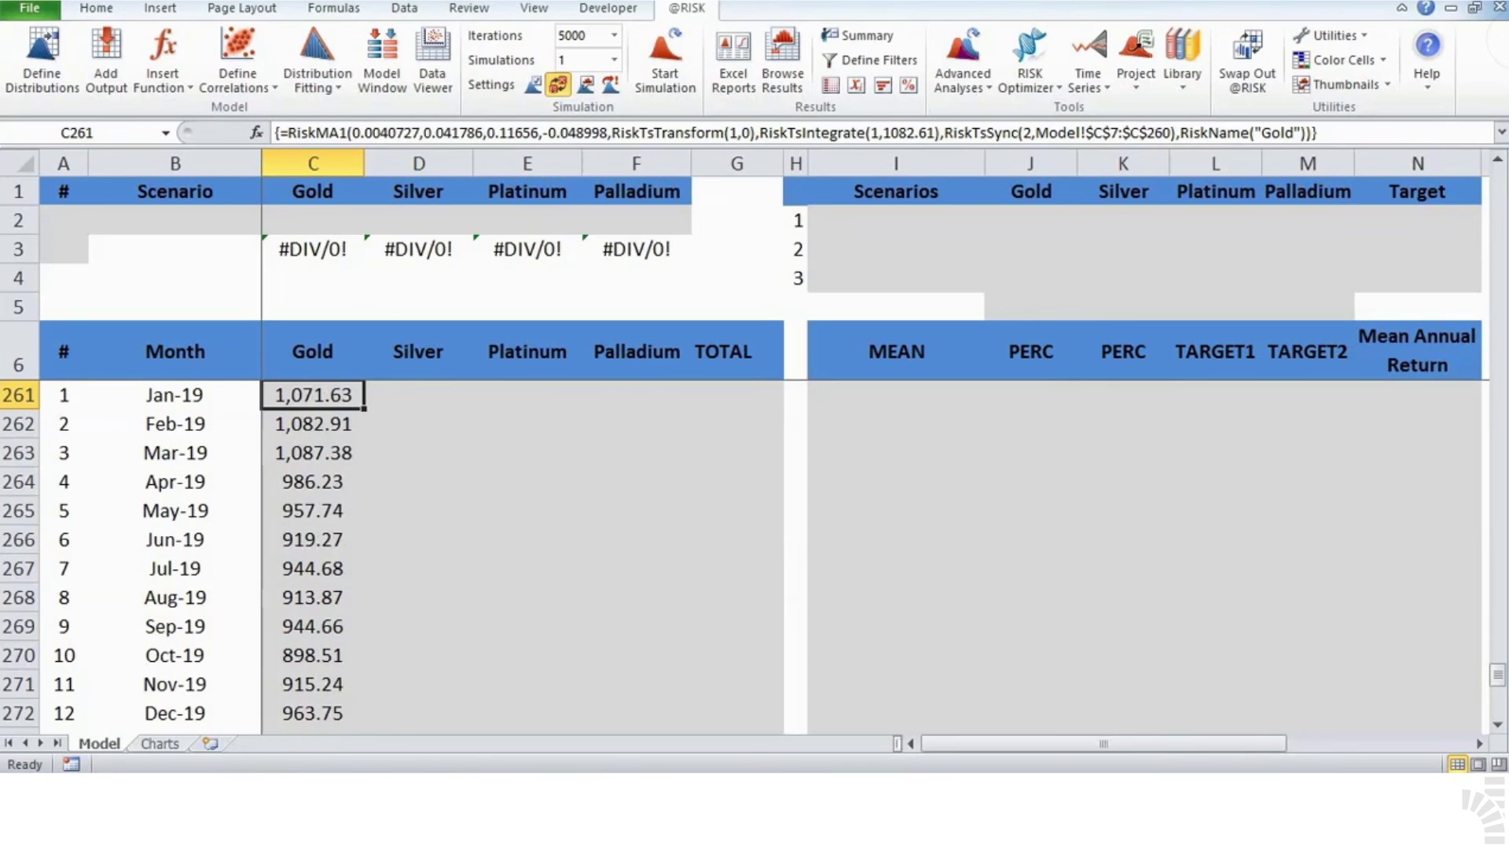
{"action": "key", "text": "F9"}
{"action": "key", "text": "F9"}
{"action": "key", "text": "F9"}
{"action": "key", "text": "F9"}
{"action": "key", "text": "F9"}
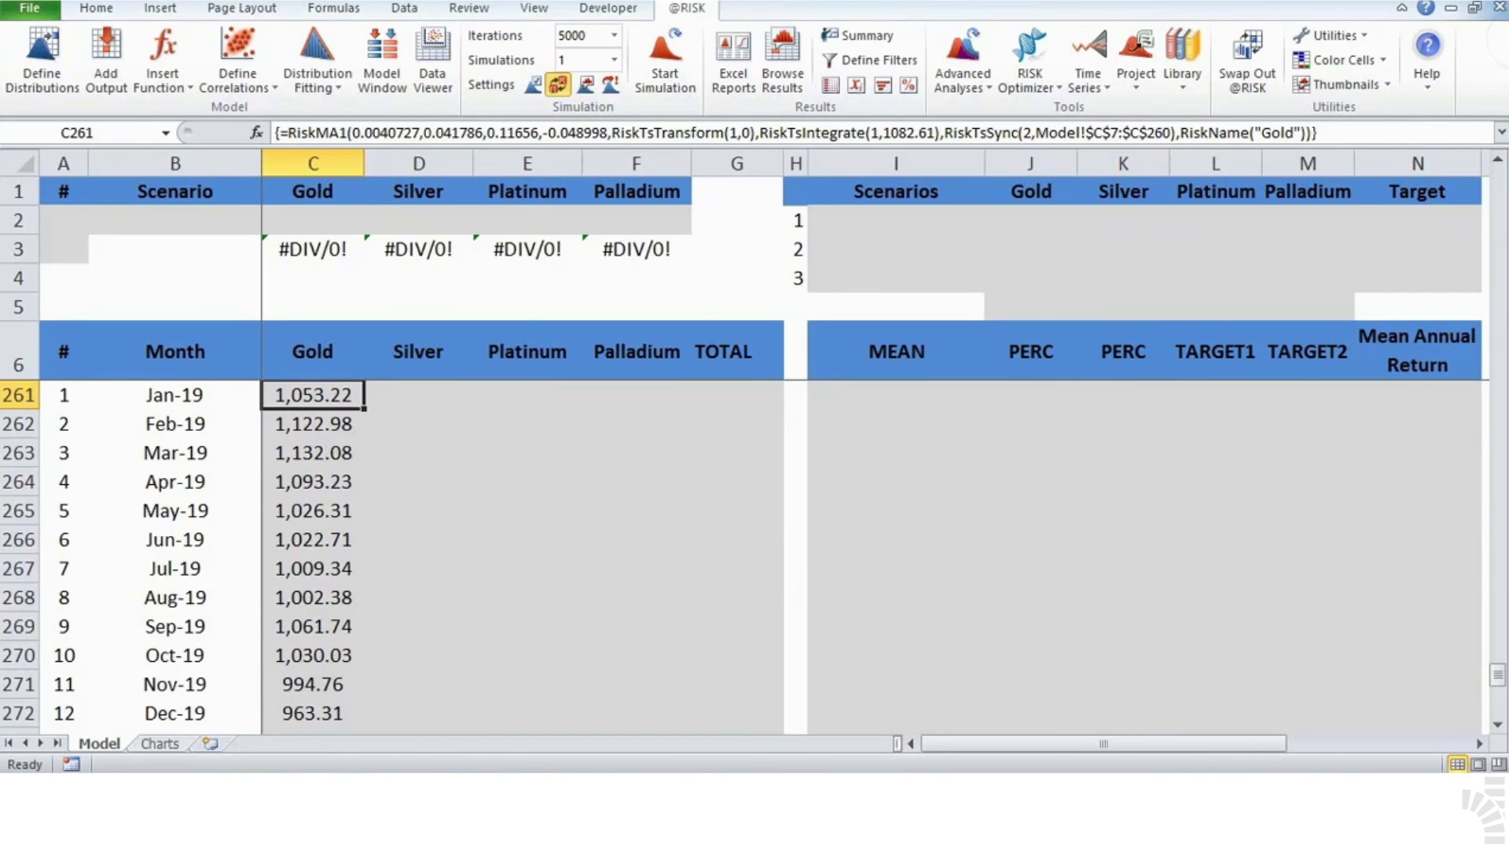
{"action": "key", "text": "F9"}
{"action": "key", "text": "F9"}
{"action": "key", "text": "F9"}
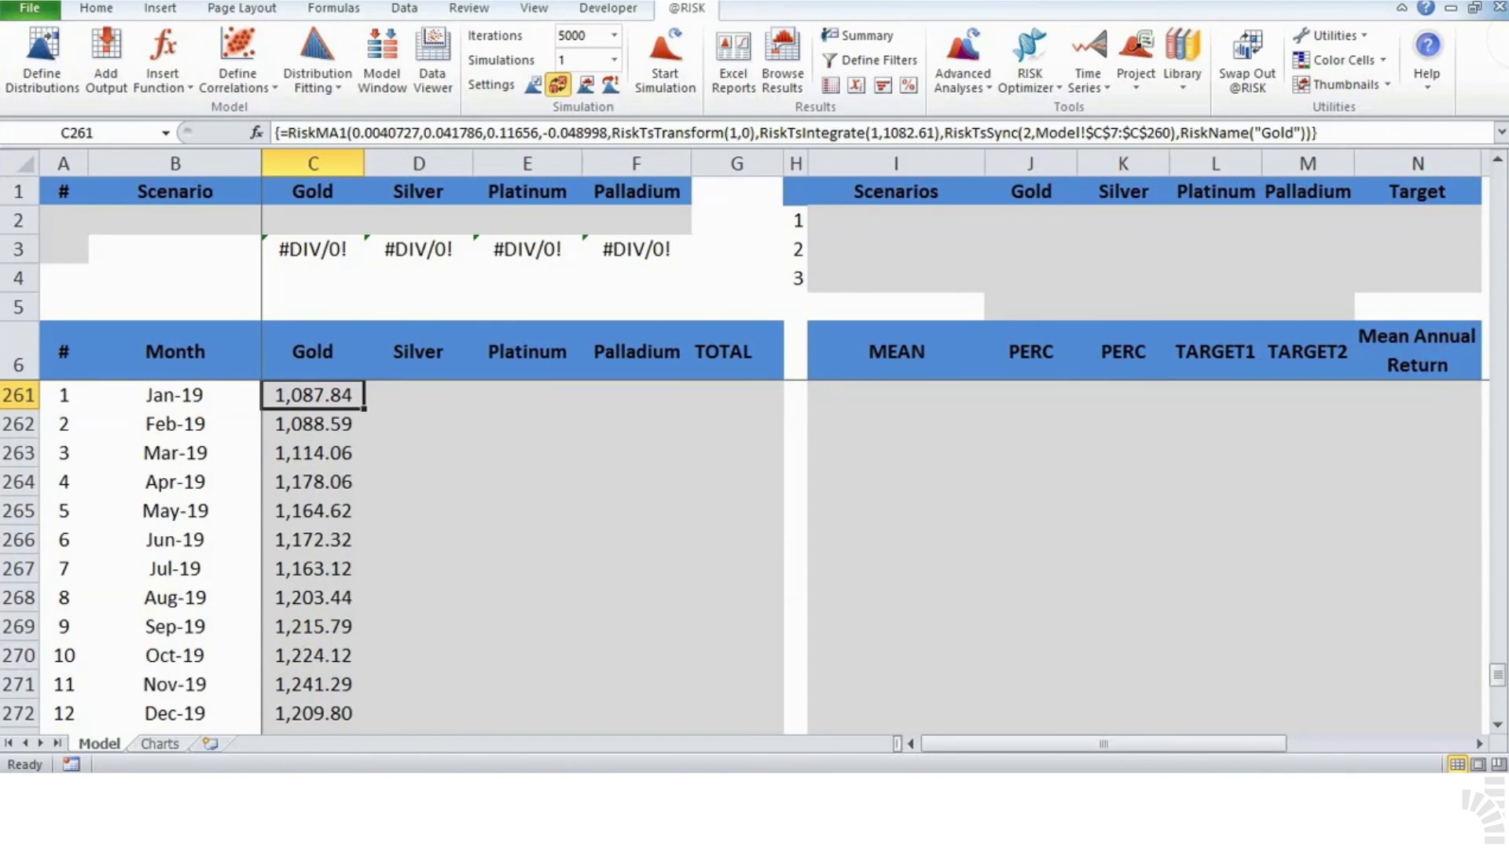
{"action": "key", "text": "F9"}
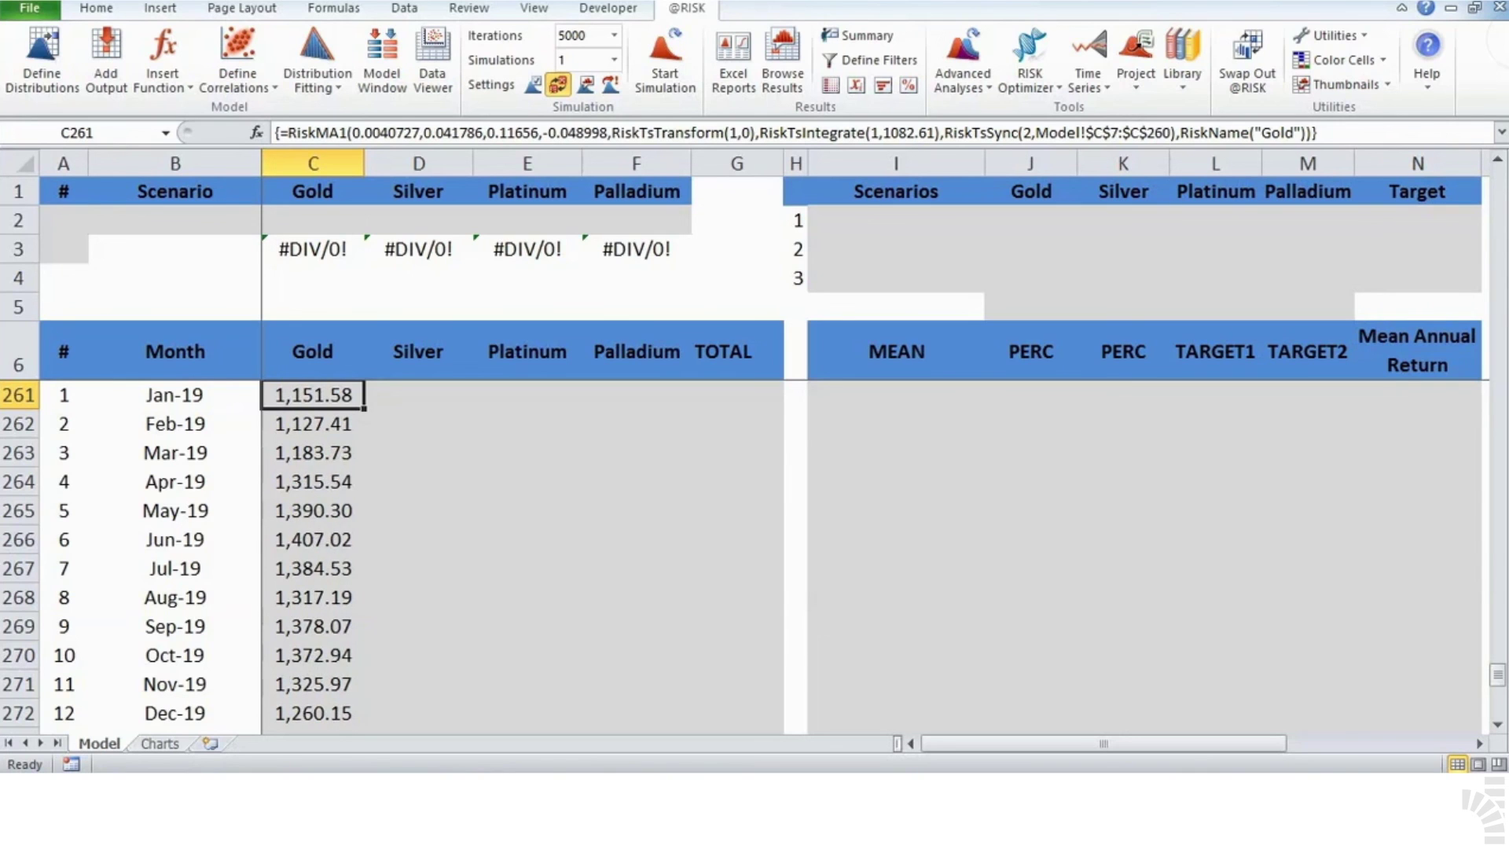
{"action": "key", "text": "F9"}
{"action": "key", "text": "F9"}
{"action": "key", "text": "F9"}
{"action": "key", "text": "F9"}
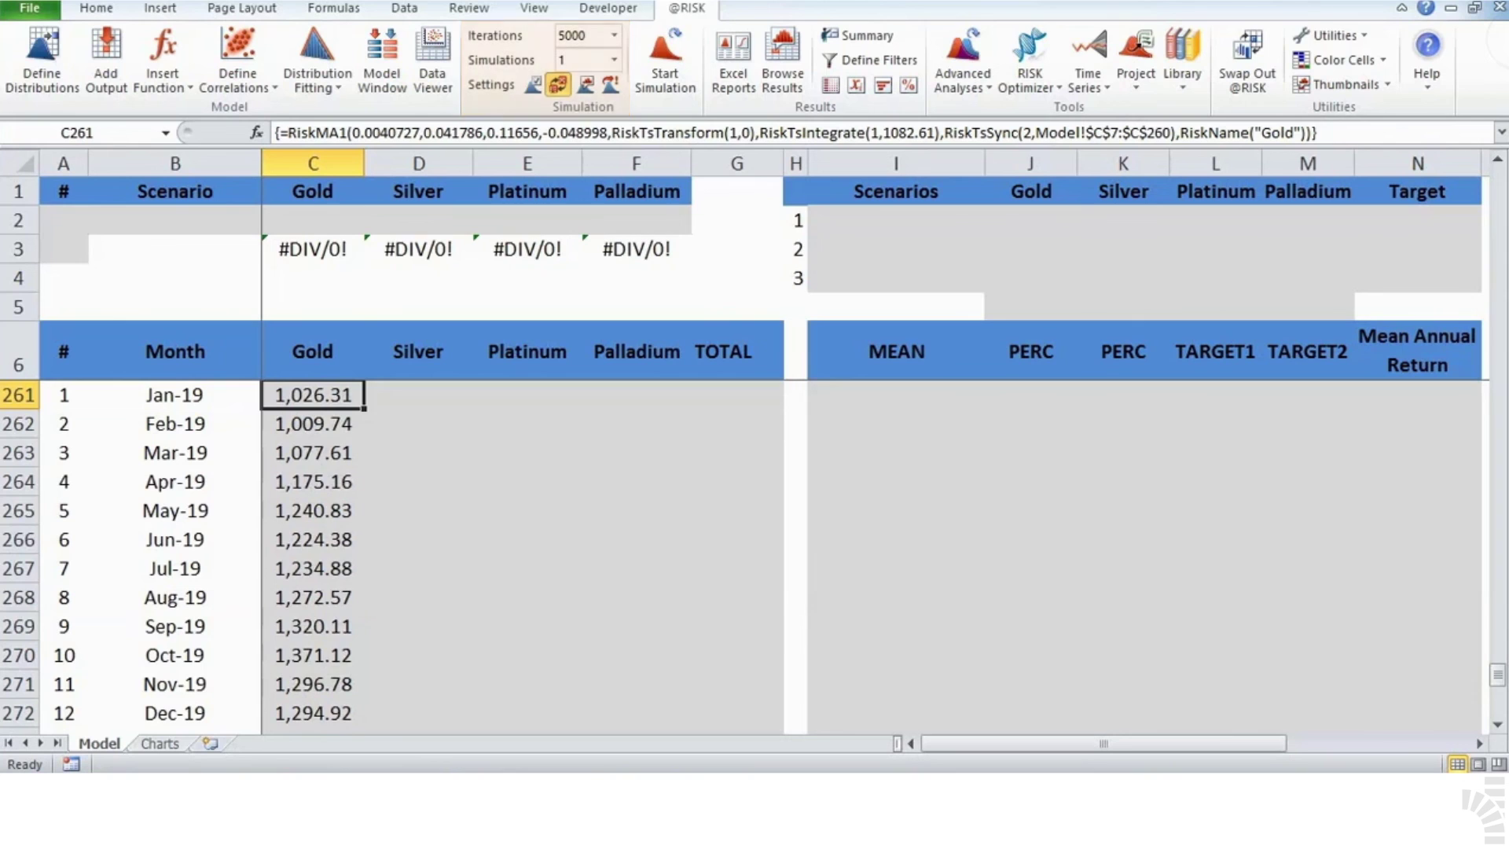
{"action": "key", "text": "F9"}
{"action": "key", "text": "F9"}
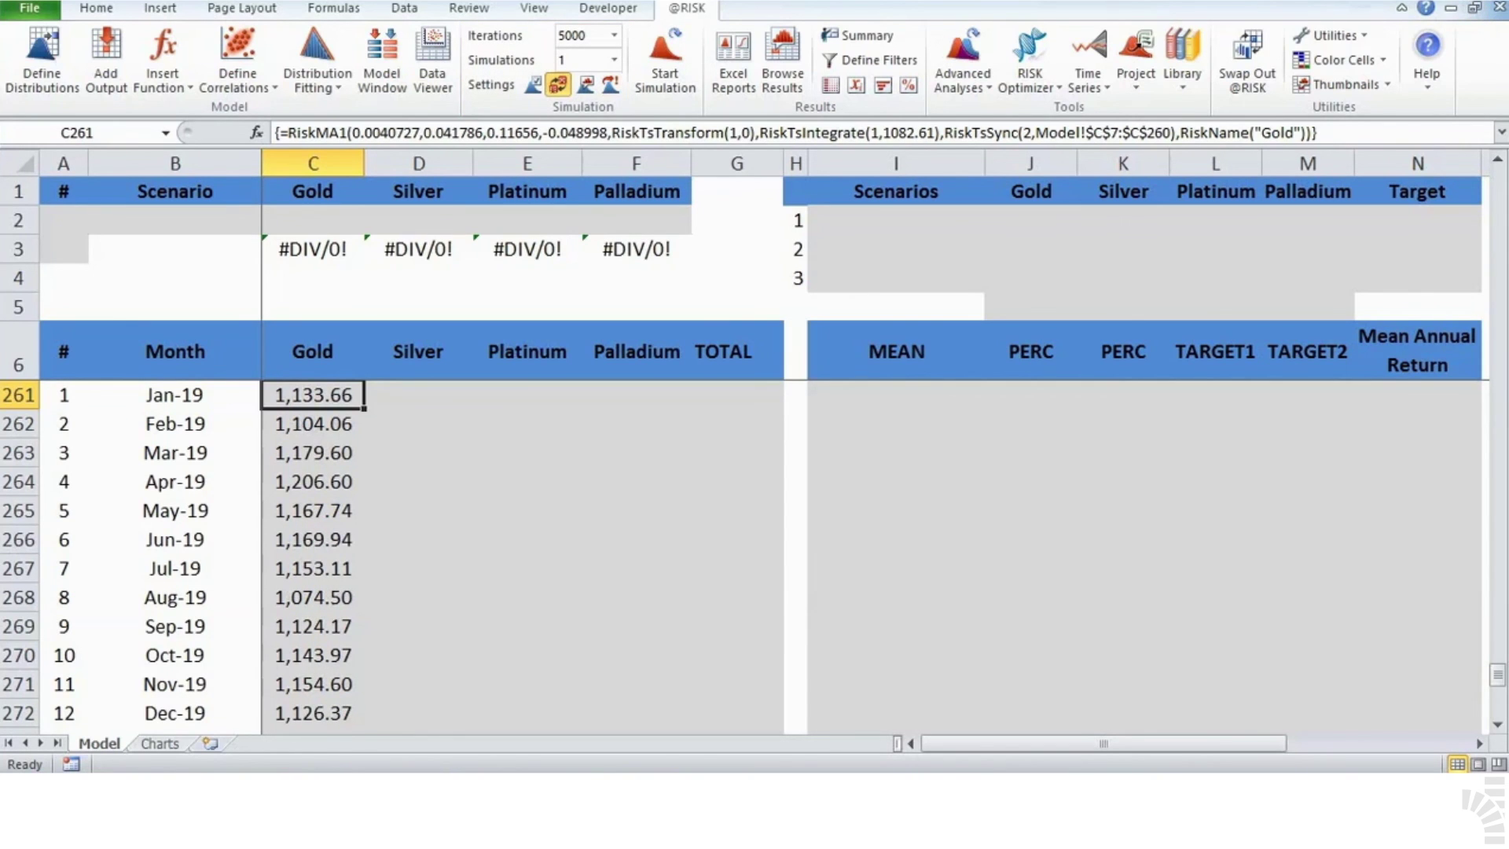
{"action": "left_click", "coordinate": [676, 60]}
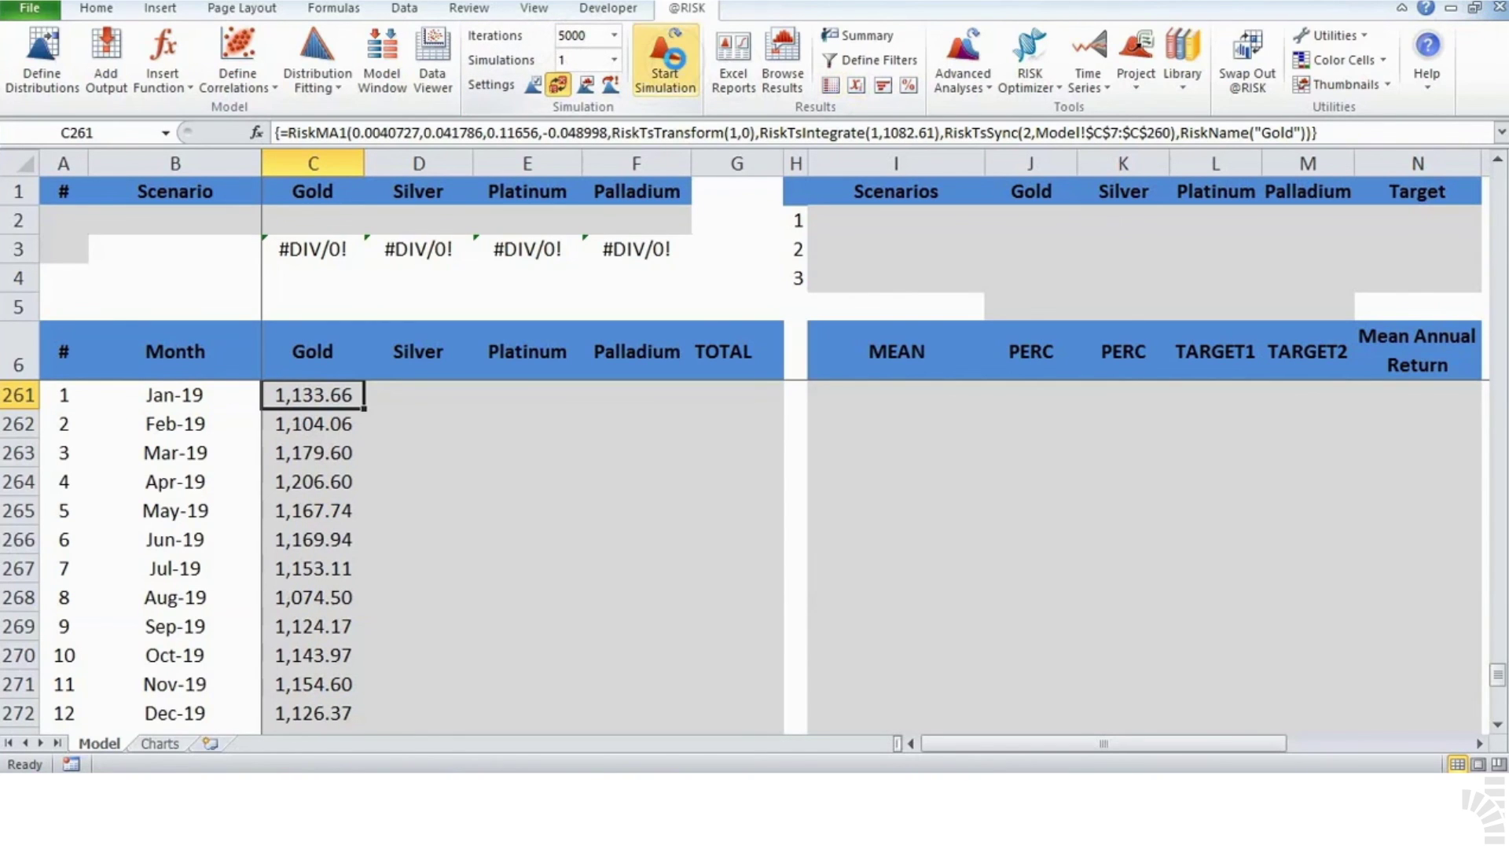